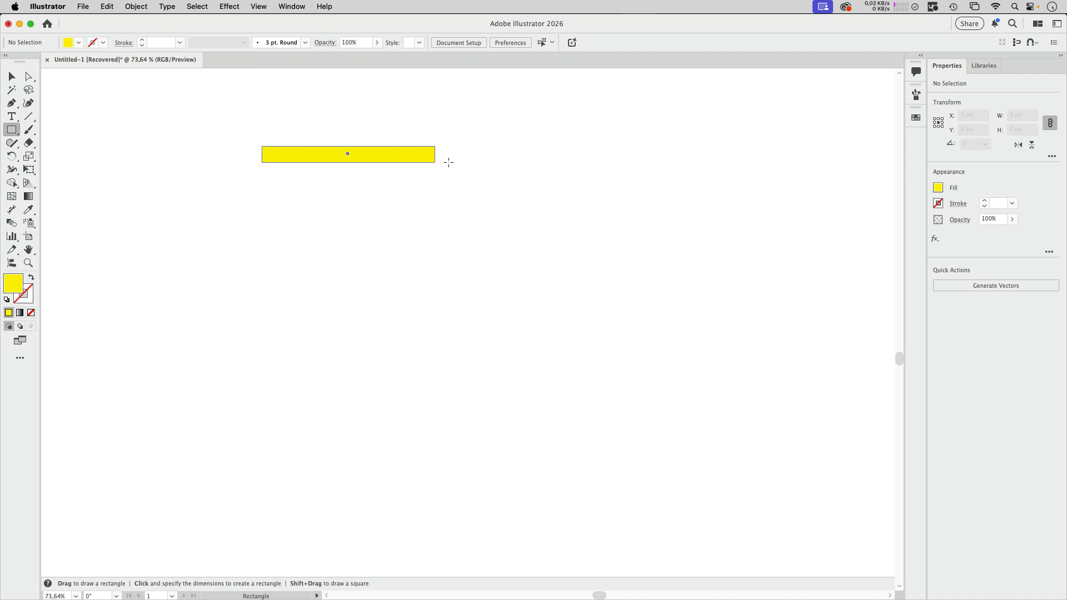
Step: Fill the long rectangle with black and duplicate it downward into a stack of nine evenly spaced bars
{"action": "left_click", "coordinate": [78, 42]}
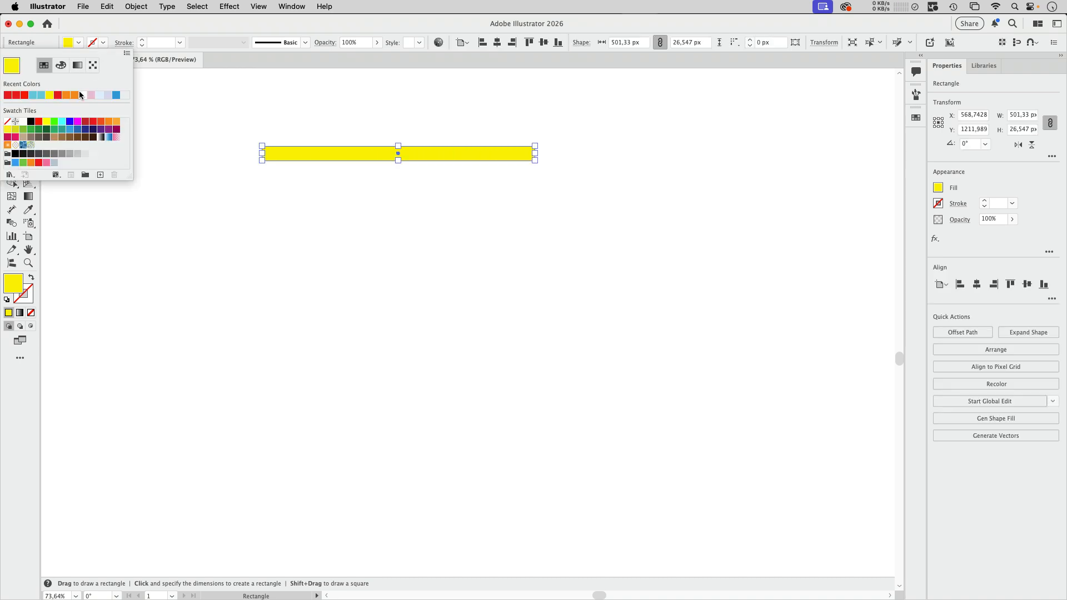
{"action": "left_click", "coordinate": [31, 122]}
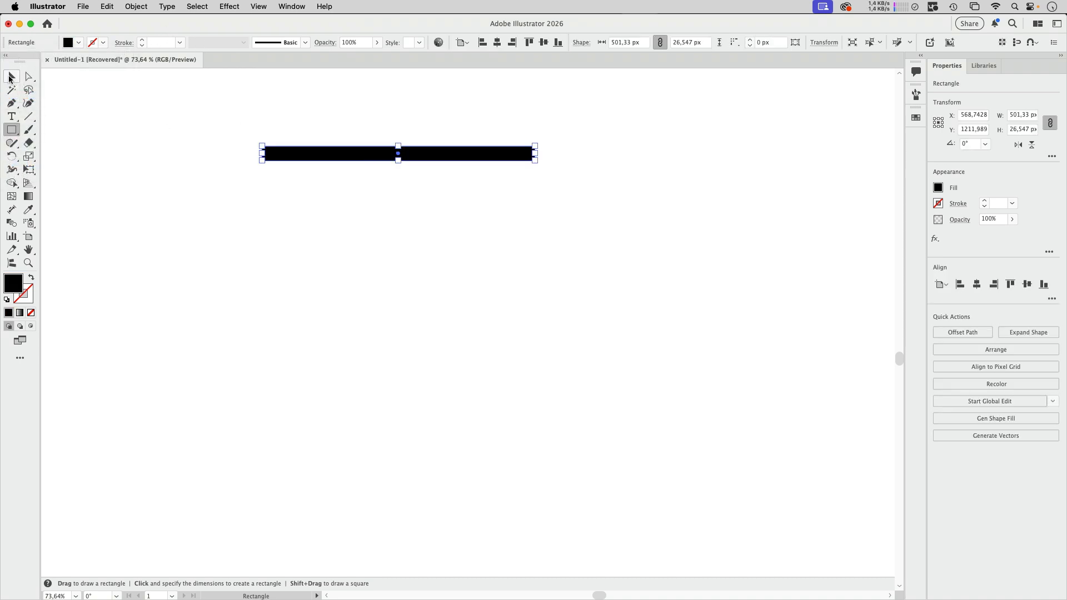
{"action": "left_click", "coordinate": [10, 77]}
{"action": "left_click_drag", "start_coordinate": [380, 156], "coordinate": [382, 176]}
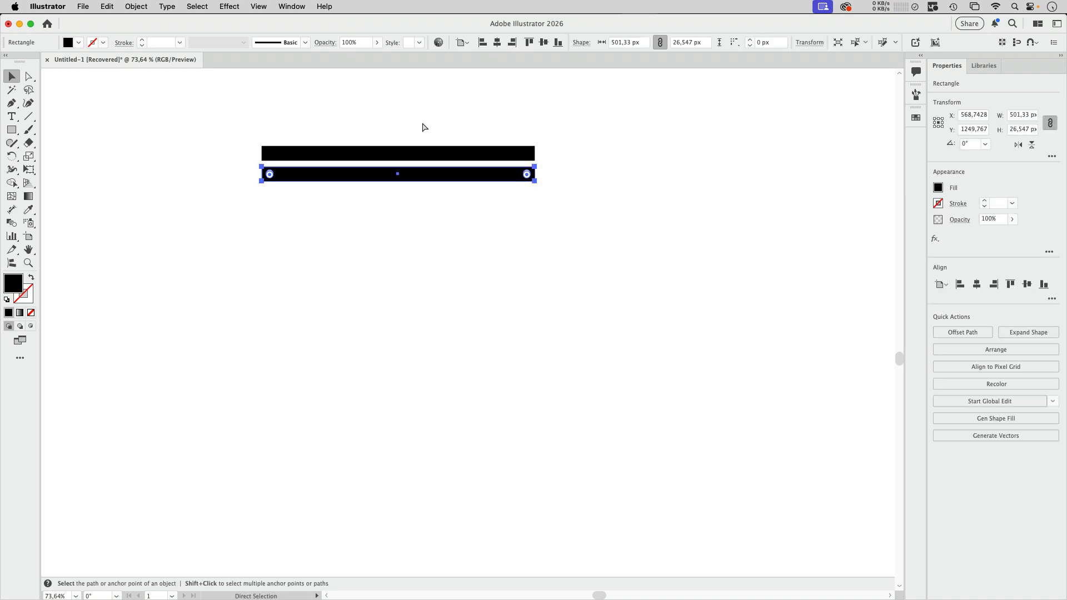
{"action": "key", "text": "super+d"}
{"action": "key", "text": "super+d"}
{"action": "key", "text": "super+d"}
{"action": "key", "text": "super+d"}
{"action": "key", "text": "super+d"}
{"action": "key", "text": "super+d"}
{"action": "key", "text": "super+d"}
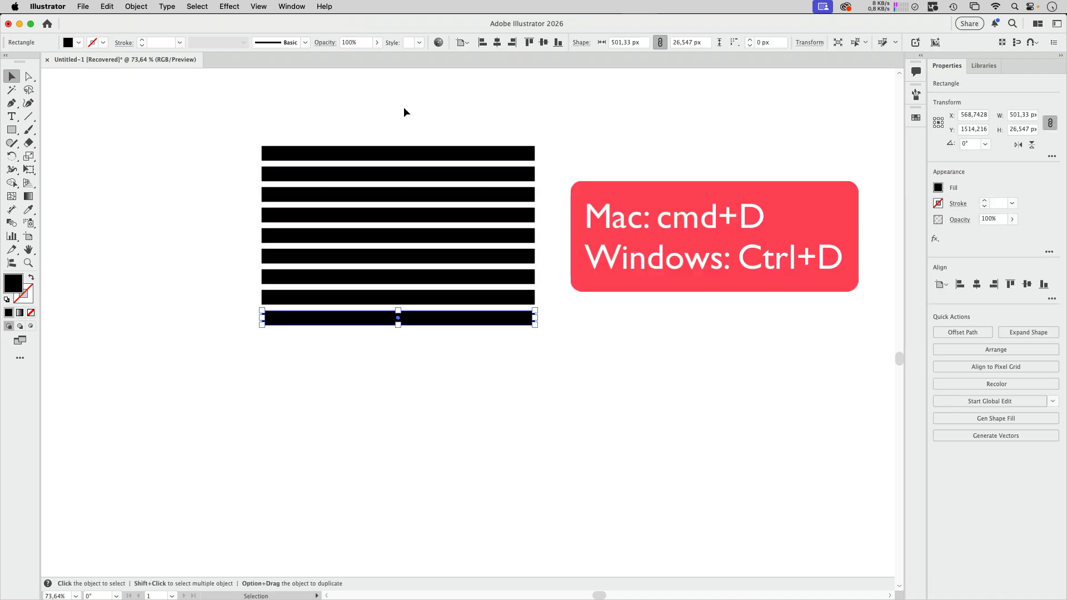
Step: Move all nine bars to the right as one selection and open Transform Each beside them
{"action": "left_click_drag", "start_coordinate": [405, 110], "coordinate": [460, 367]}
{"action": "left_click_drag", "start_coordinate": [471, 259], "coordinate": [618, 247]}
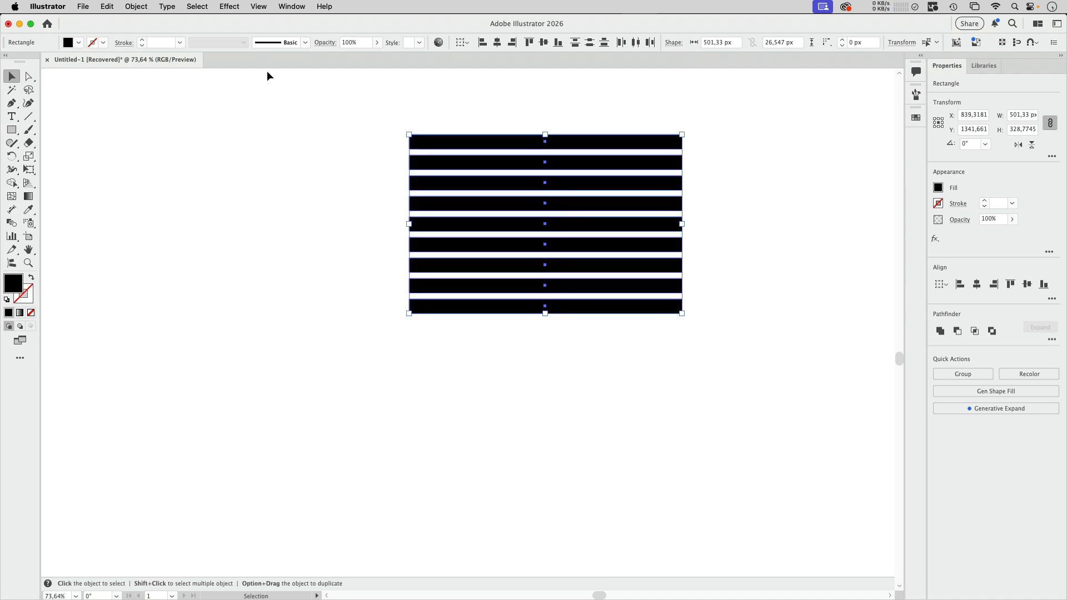
{"action": "left_click", "coordinate": [136, 6]}
{"action": "mouse_move", "coordinate": [145, 23]}
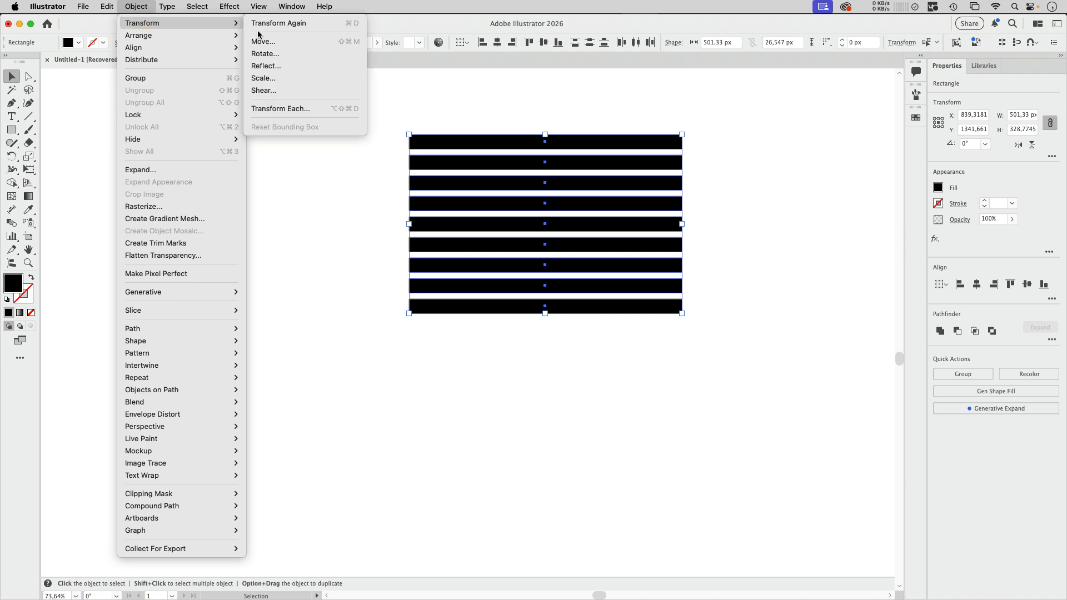
{"action": "left_click", "coordinate": [292, 108]}
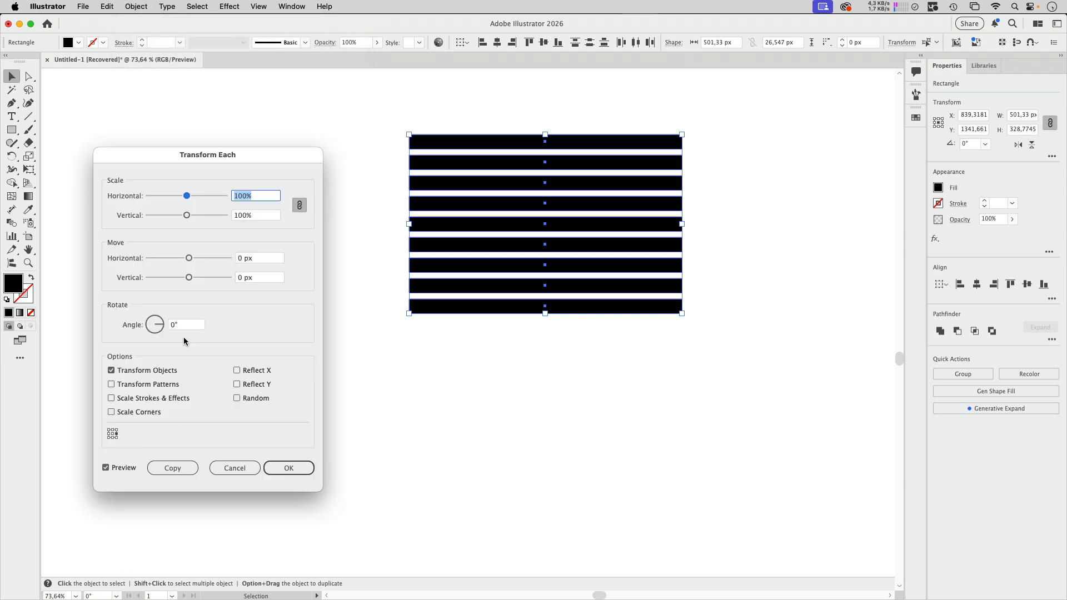
{"action": "left_click_drag", "start_coordinate": [180, 156], "coordinate": [746, 88]}
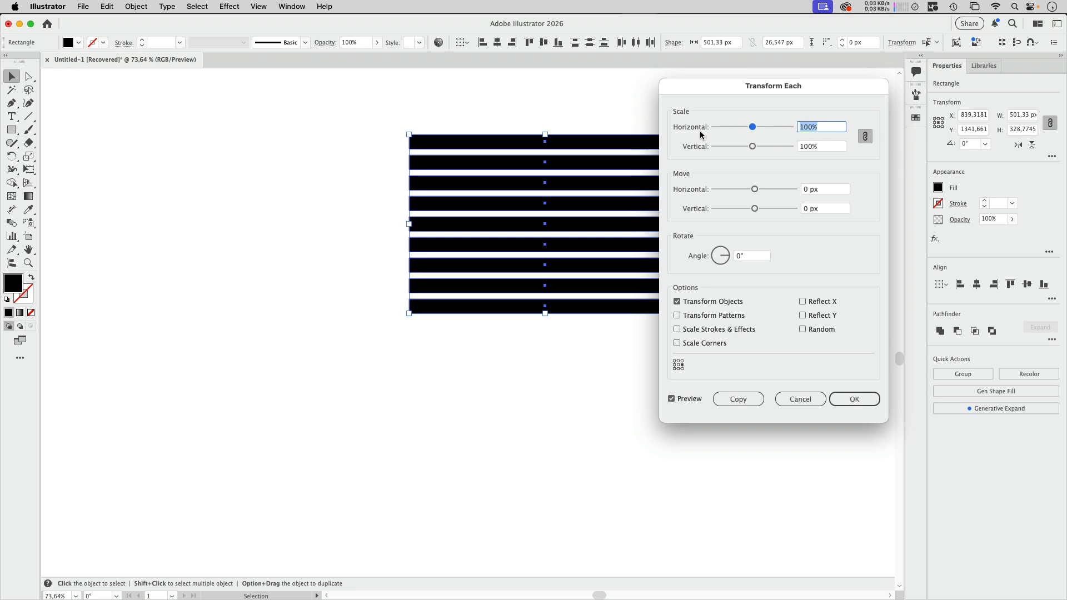
Step: Unlink the Transform Each scale values, set the horizontal scale to 180%, and enable Random
{"action": "left_click", "coordinate": [865, 136]}
{"action": "left_click", "coordinate": [792, 126]}
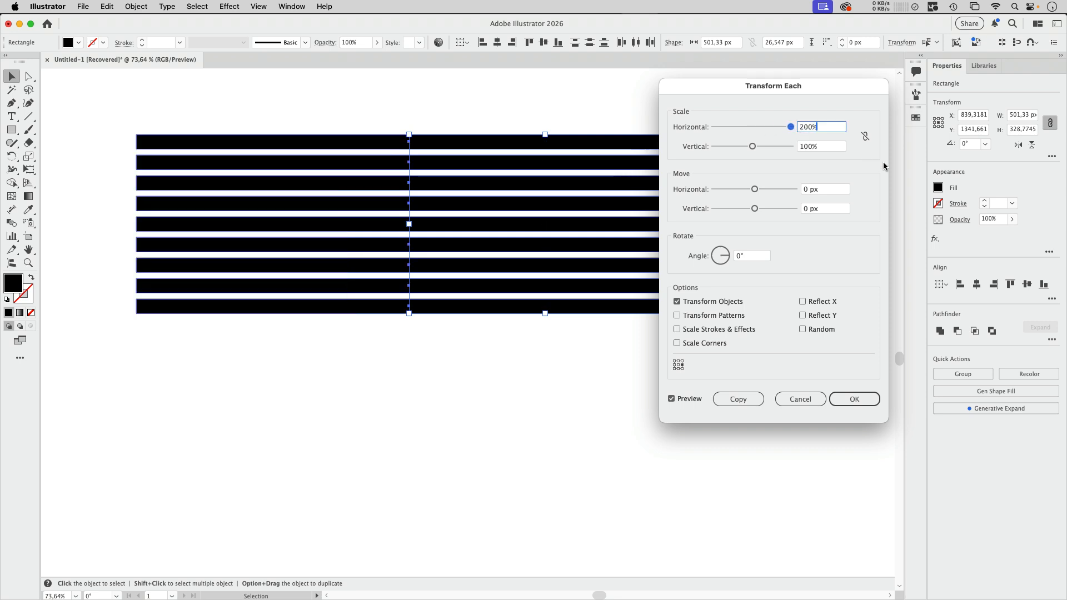
{"action": "left_click", "coordinate": [771, 129]}
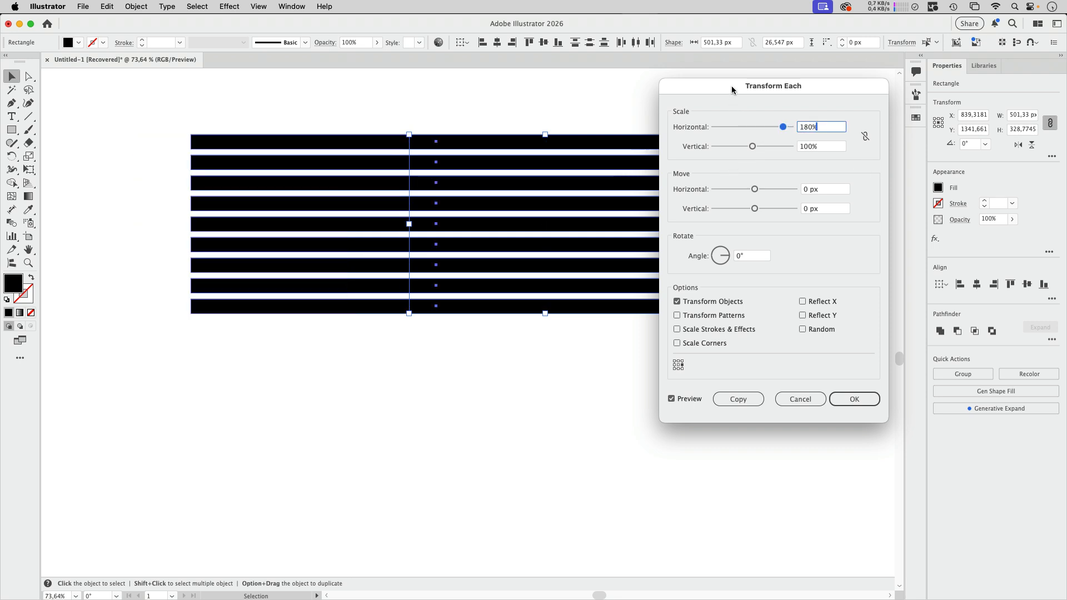
{"action": "left_click_drag", "start_coordinate": [732, 88], "coordinate": [755, 84]}
{"action": "left_click", "coordinate": [853, 330]}
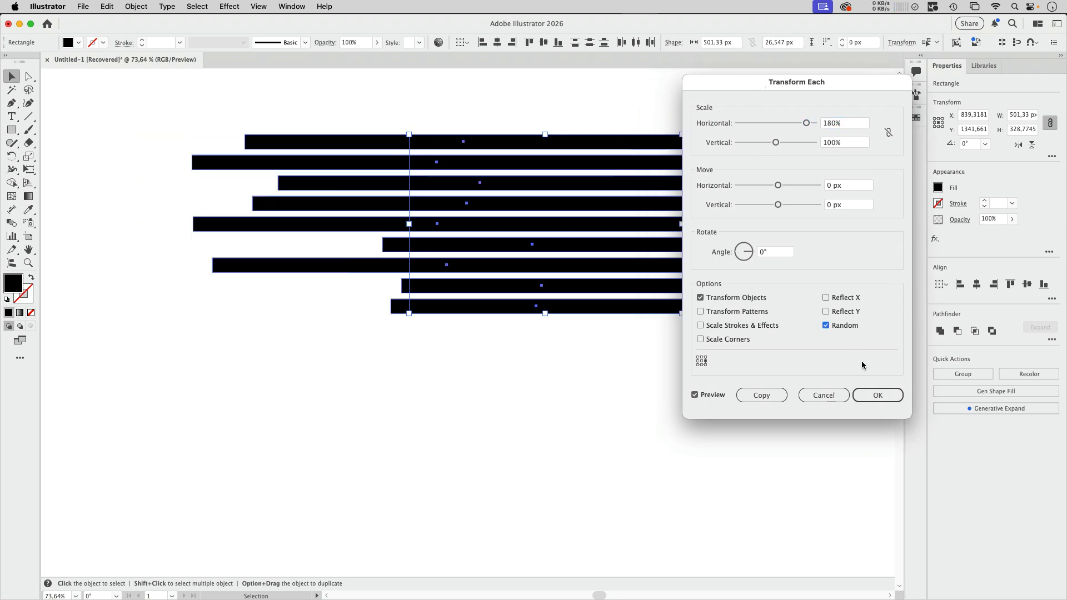
{"action": "left_click_drag", "start_coordinate": [766, 83], "coordinate": [785, 60]}
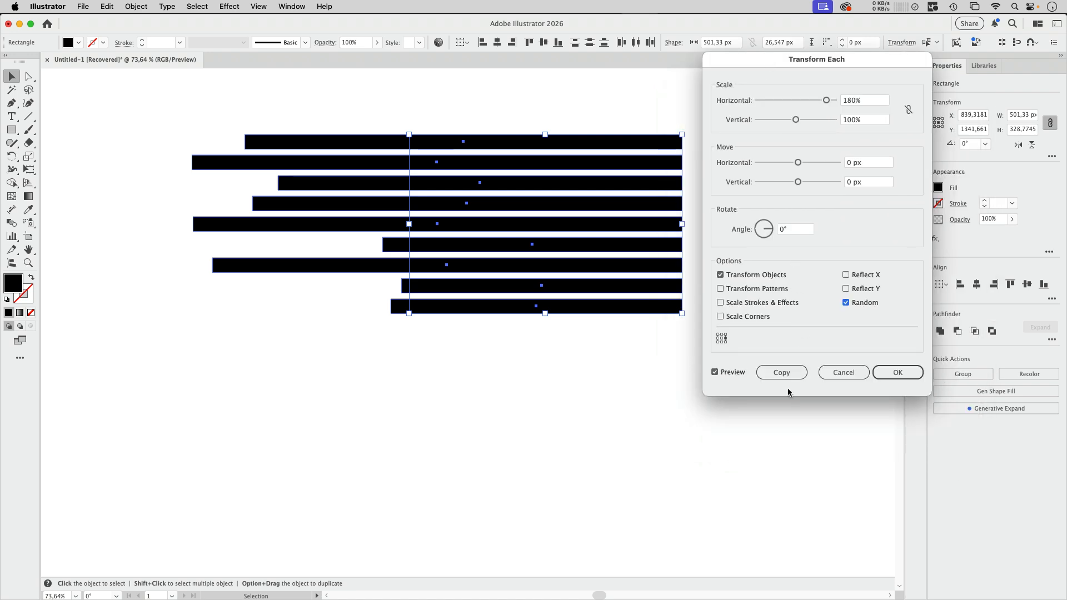
Step: Refresh the random preview until the bar lengths vary well, and apply the transformation
{"action": "left_click", "coordinate": [715, 374]}
{"action": "left_click", "coordinate": [715, 373]}
{"action": "left_click", "coordinate": [715, 373]}
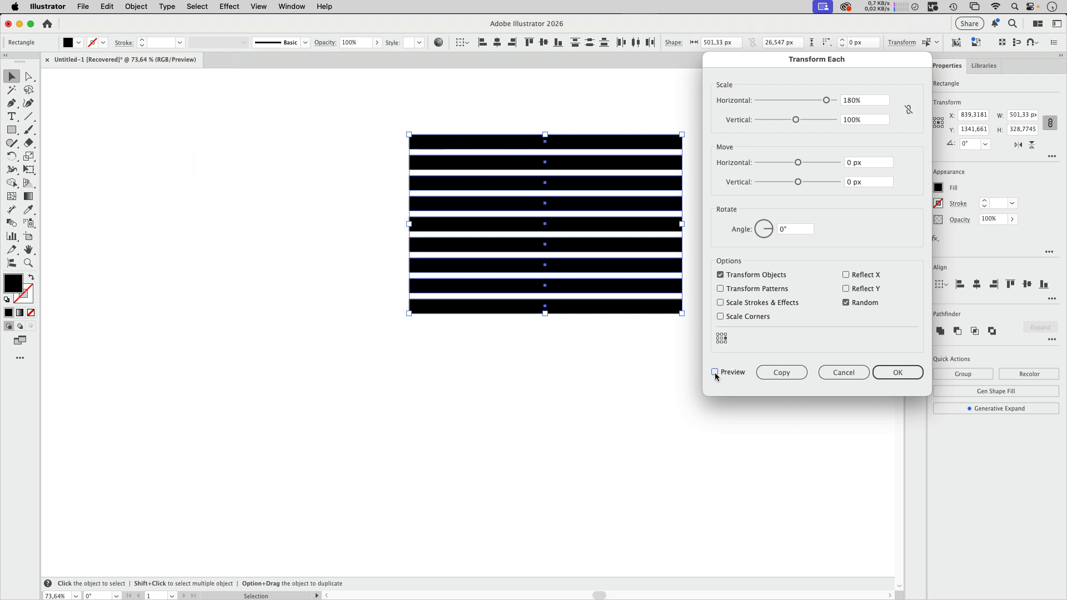
{"action": "left_click", "coordinate": [715, 373]}
{"action": "left_click", "coordinate": [715, 374]}
{"action": "left_click", "coordinate": [715, 374]}
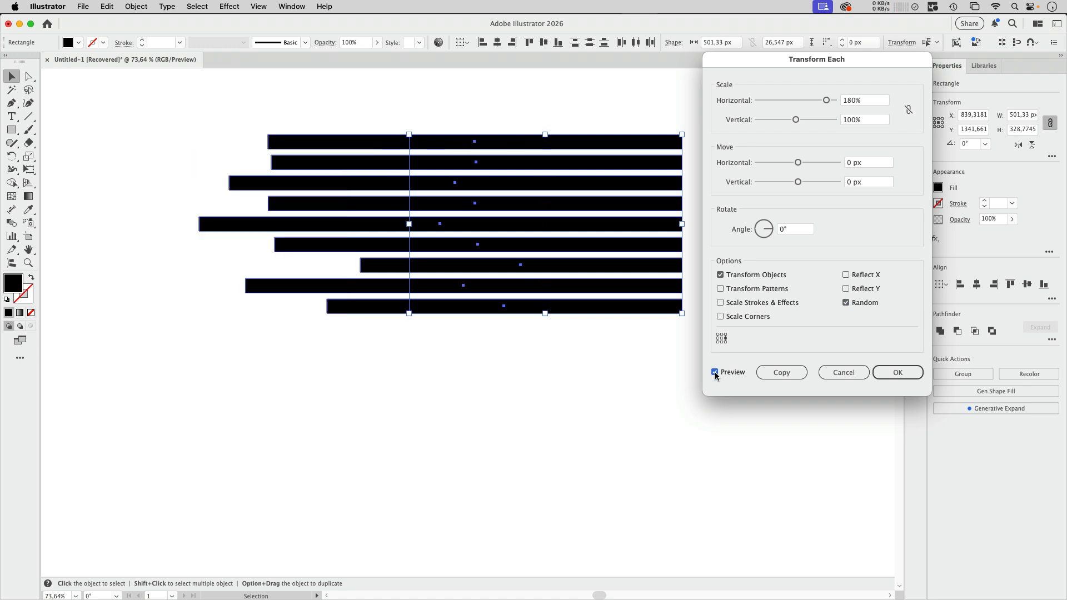
{"action": "left_click", "coordinate": [715, 373]}
{"action": "left_click", "coordinate": [715, 374]}
{"action": "left_click", "coordinate": [900, 376]}
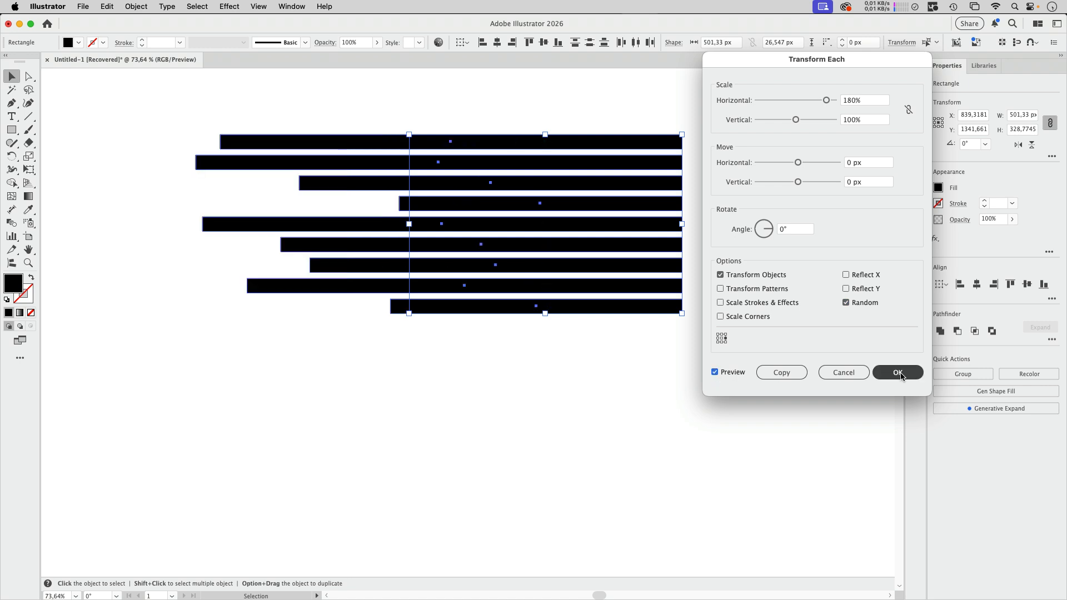
Step: Save the nine uneven bars as a new symbol named "lines" and deselect the artwork
{"action": "left_click", "coordinate": [292, 6]}
{"action": "scroll", "coordinate": [327, 545], "scroll_direction": "down", "scroll_amount": 5}
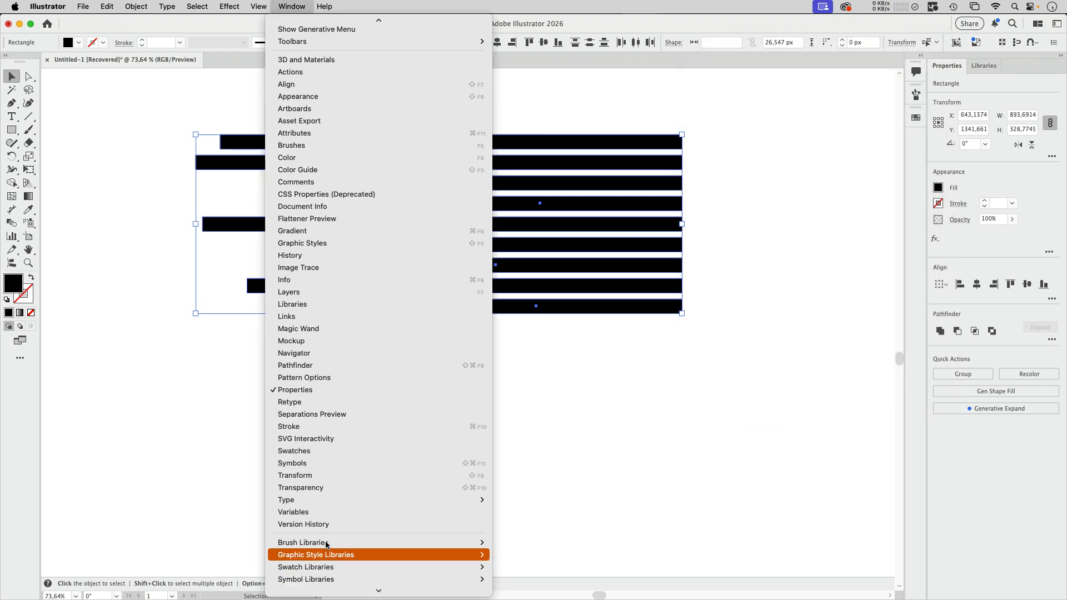
{"action": "left_click", "coordinate": [311, 463]}
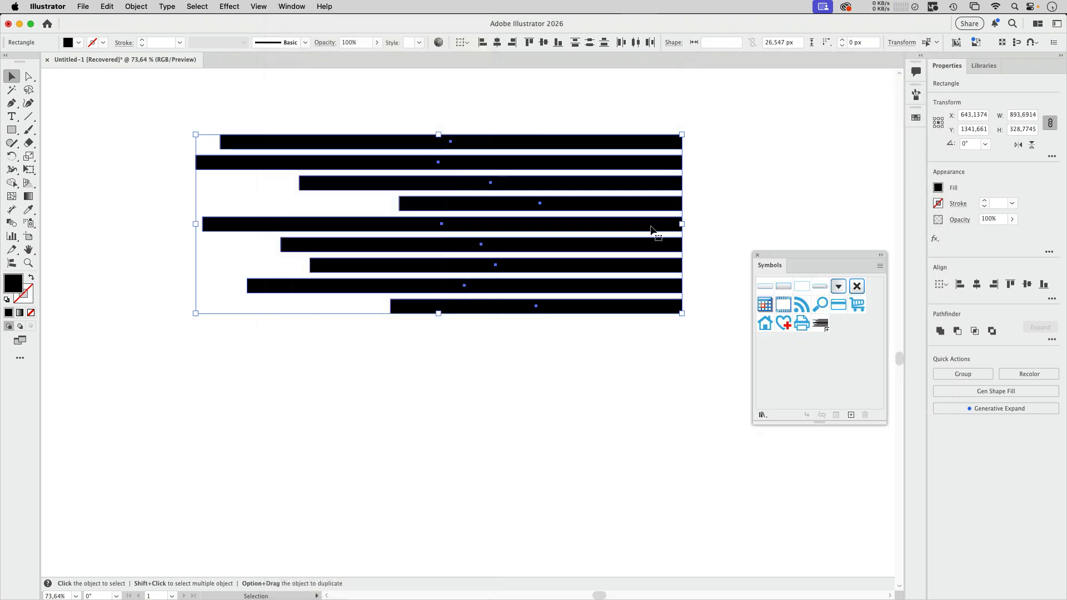
{"action": "left_click_drag", "start_coordinate": [651, 228], "coordinate": [826, 357]}
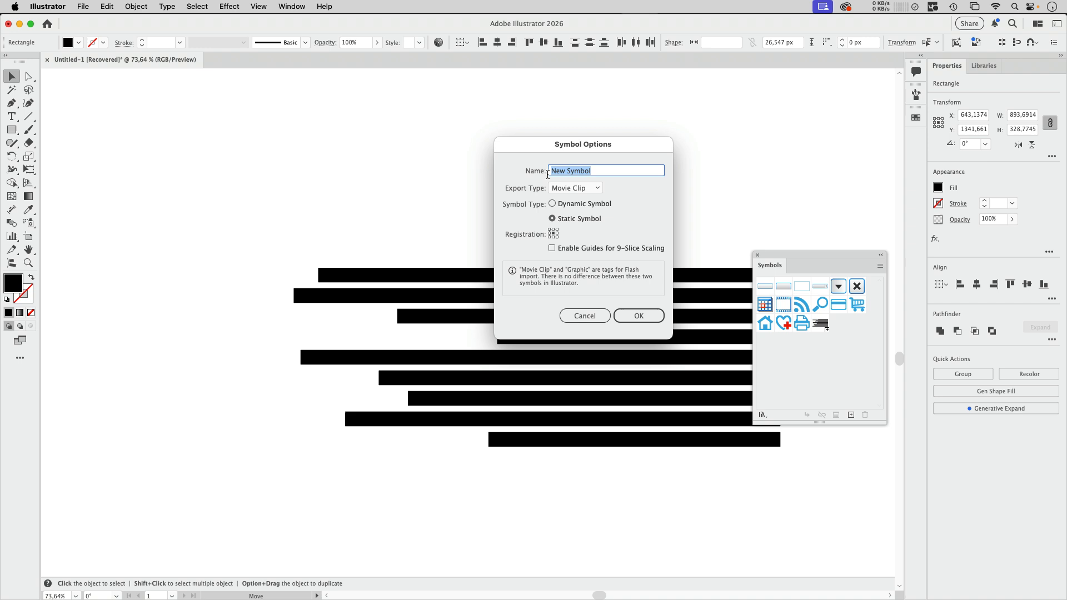
{"action": "type", "text": "lines"}
{"action": "key", "text": "Return"}
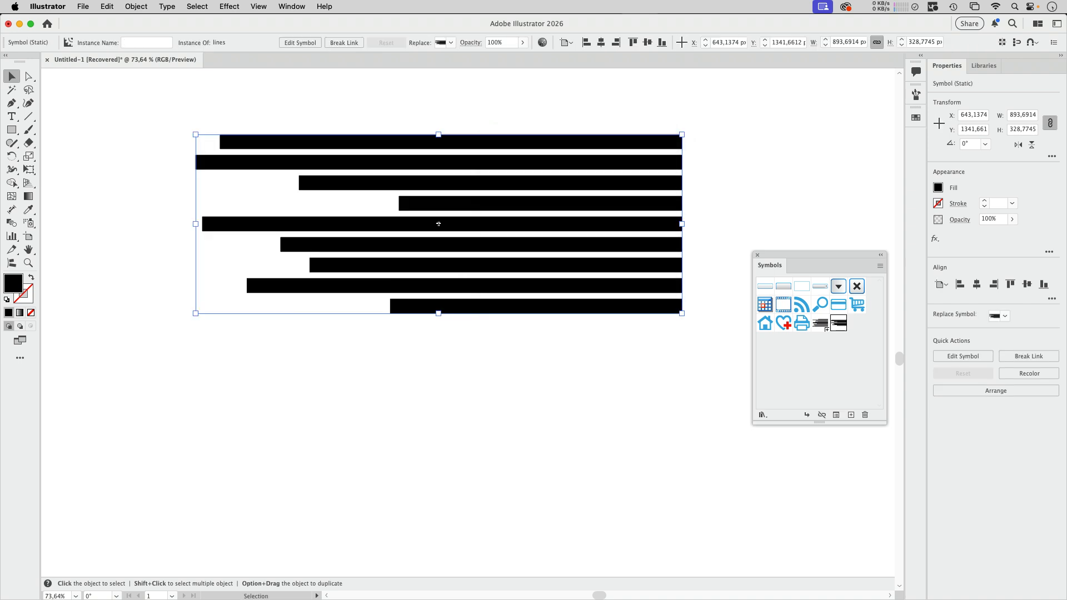
{"action": "left_click", "coordinate": [704, 311]}
Step: Draw an open L-shaped path with a rounded corner using the Pen tool, about 522 px wide and 628 px high
{"action": "scroll", "coordinate": [472, 149], "scroll_direction": "up", "scroll_amount": 15}
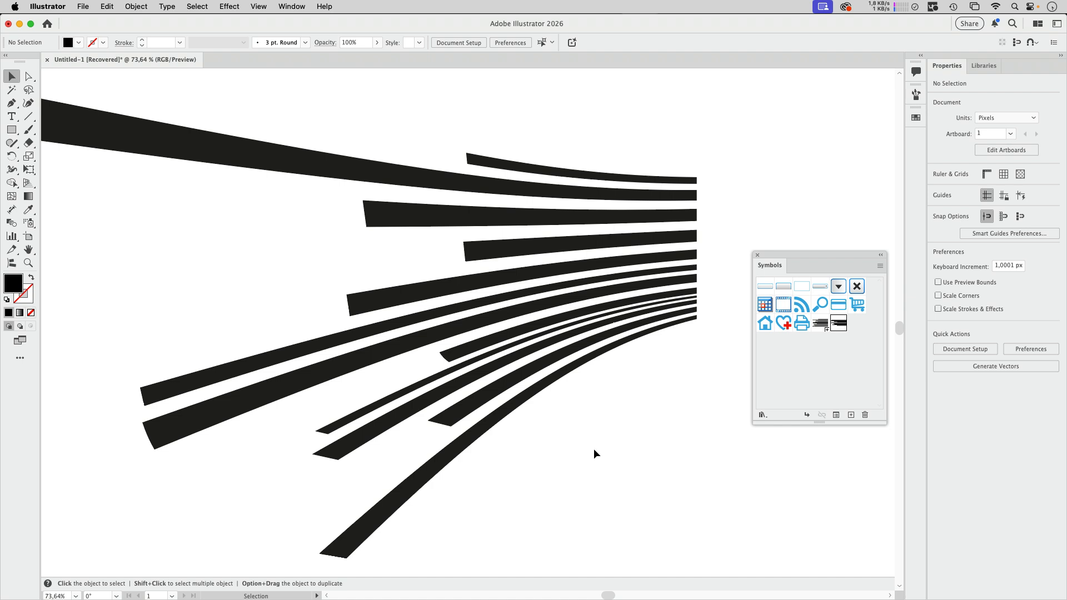
{"action": "left_click_drag", "start_coordinate": [561, 468], "coordinate": [627, 416]}
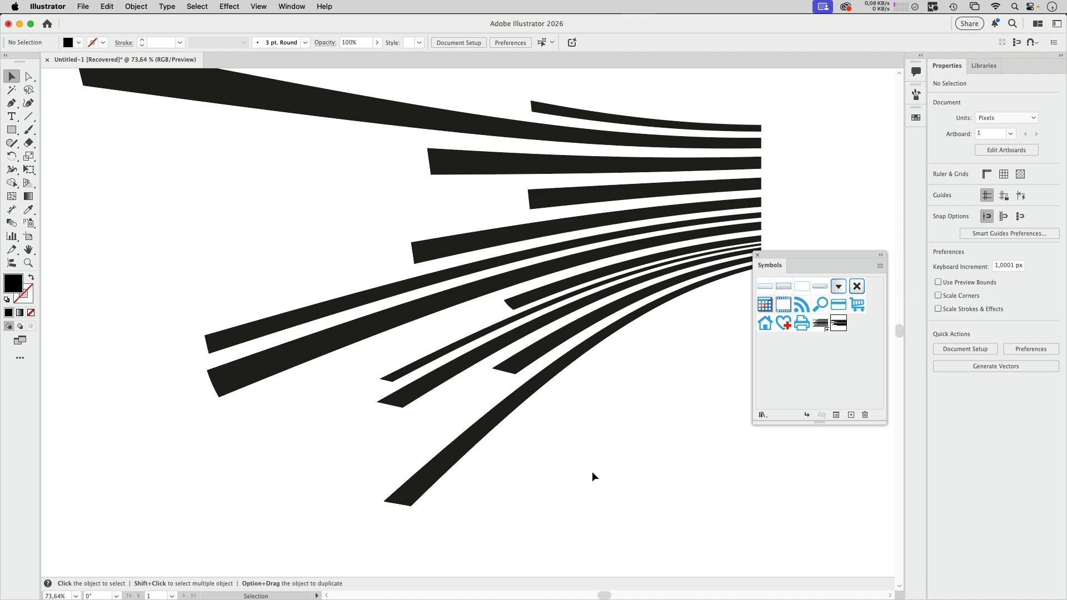
{"action": "left_click_drag", "start_coordinate": [576, 488], "coordinate": [584, 422]}
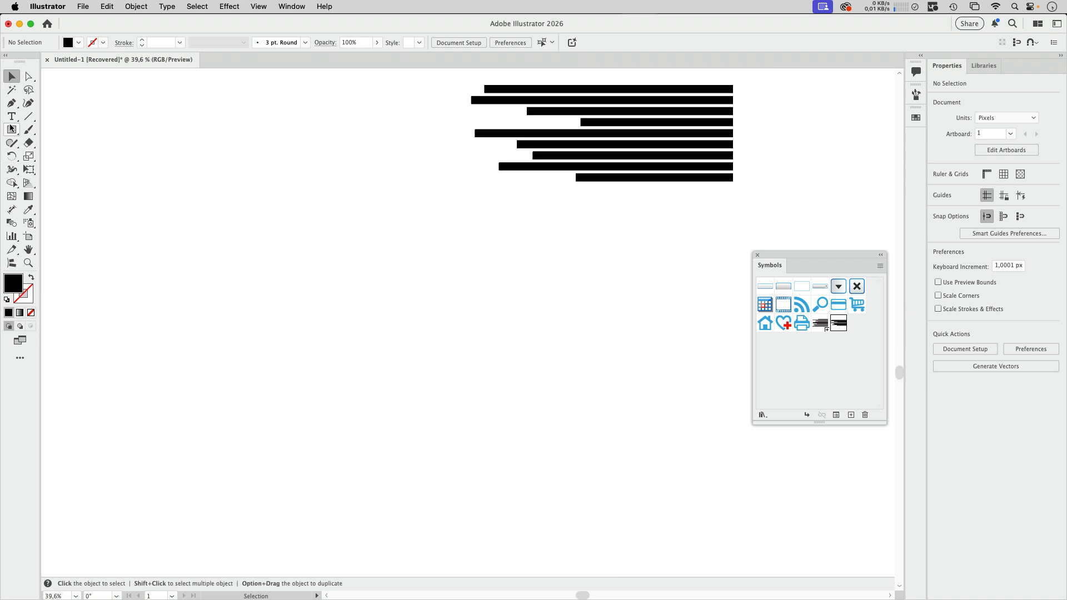
{"action": "key", "text": "p"}
{"action": "left_click", "coordinate": [273, 192]}
{"action": "left_click", "coordinate": [273, 238]}
{"action": "left_click", "coordinate": [274, 284]}
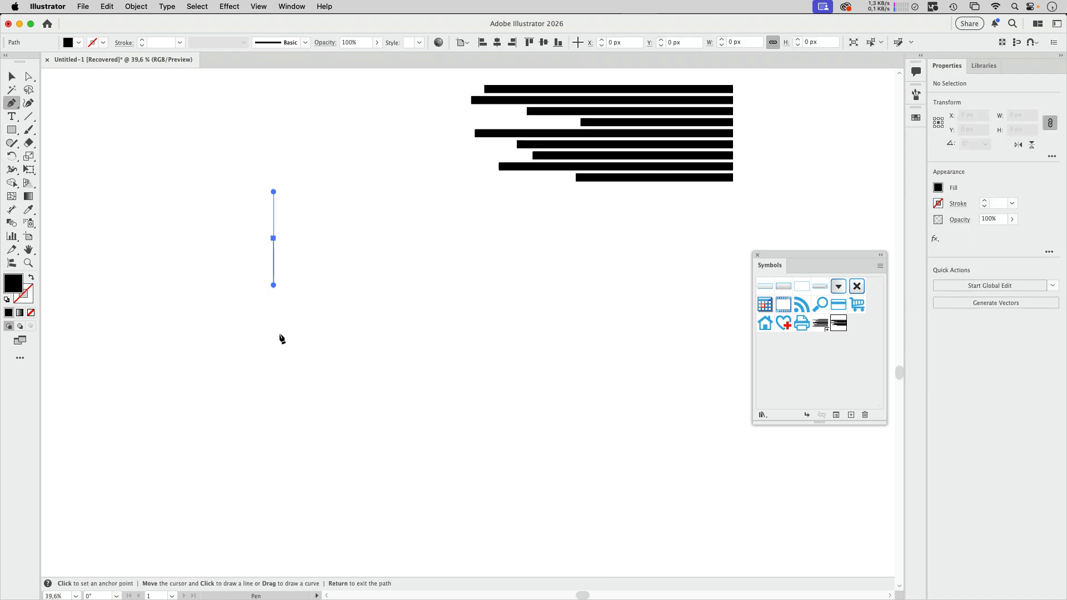
{"action": "left_click", "coordinate": [274, 377]}
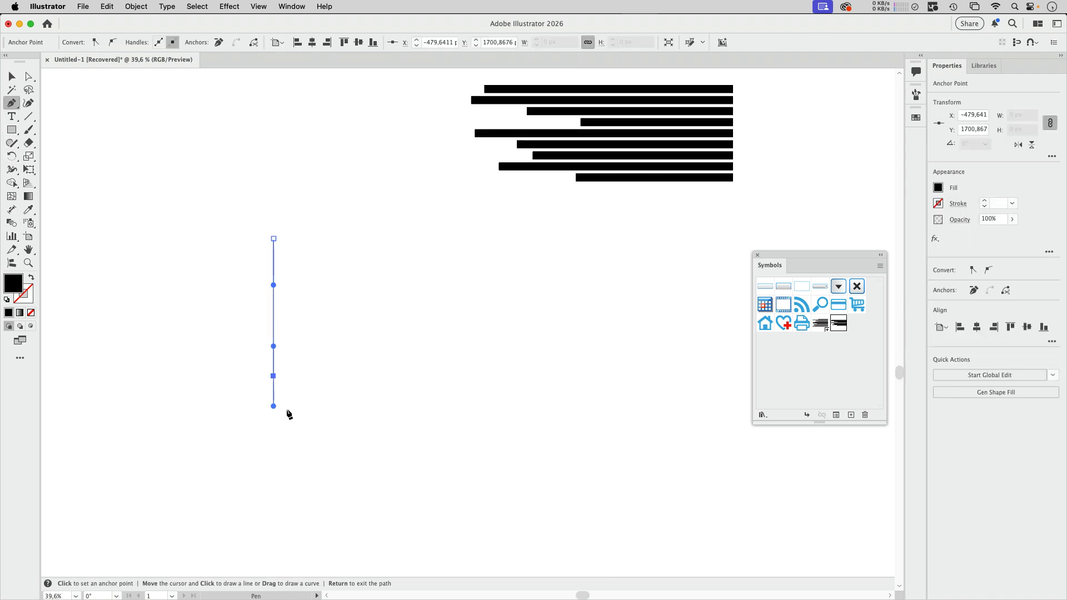
{"action": "left_click_drag", "start_coordinate": [312, 423], "coordinate": [339, 422]}
{"action": "left_click_drag", "start_coordinate": [426, 422], "coordinate": [458, 422]}
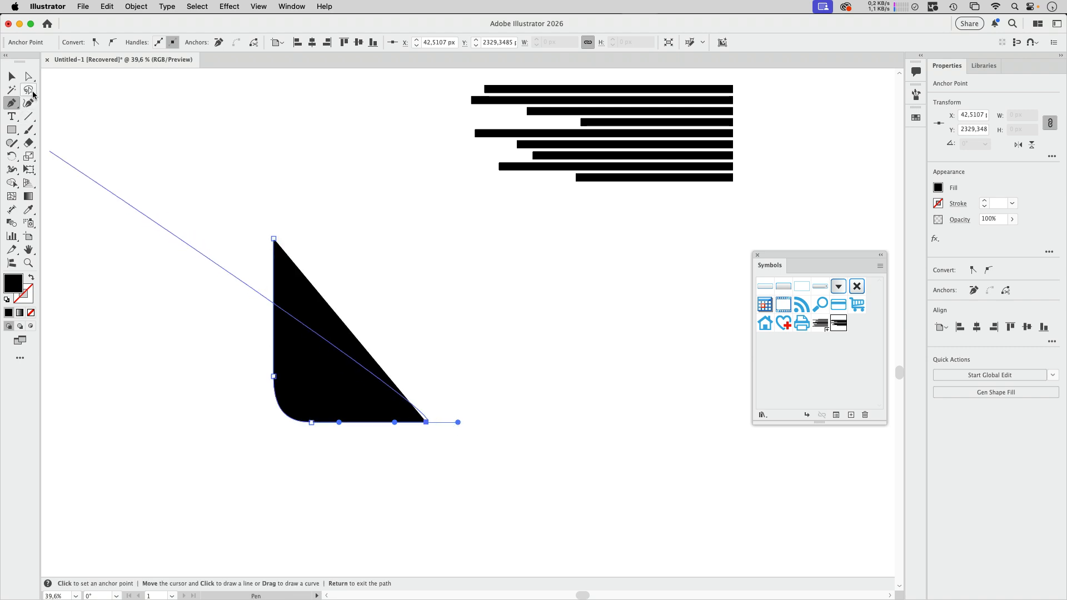
Step: Shorten the lower direction handle of the L-shaped path's top anchor point slightly
{"action": "left_click", "coordinate": [28, 76]}
{"action": "left_click", "coordinate": [276, 360]}
{"action": "left_click_drag", "start_coordinate": [273, 284], "coordinate": [273, 278]}
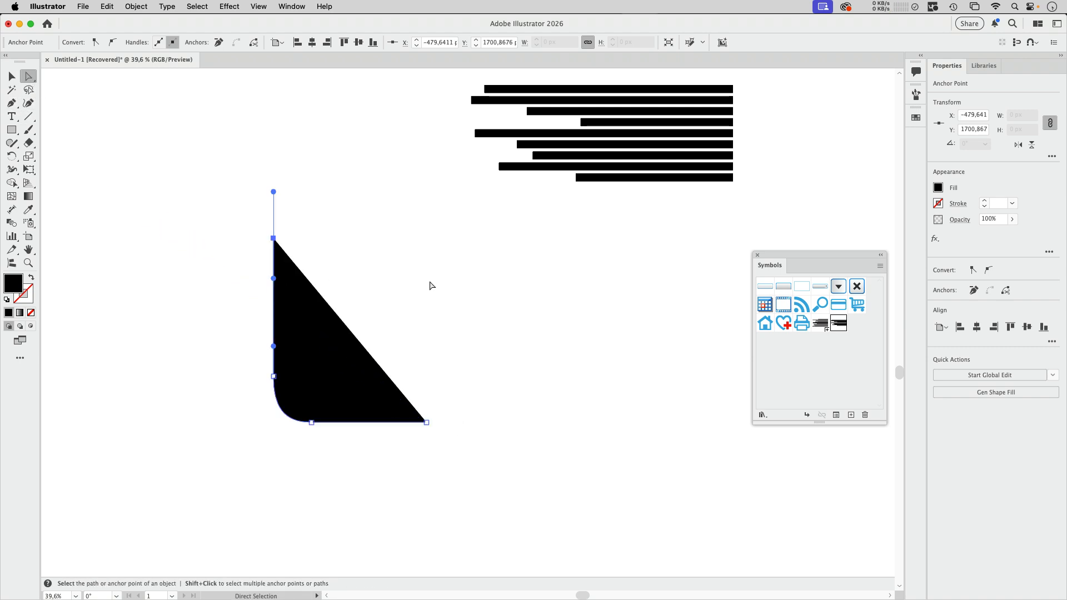
Step: Give the L-shaped path no fill and a light grey 40 pt stroke
{"action": "left_click", "coordinate": [292, 354]}
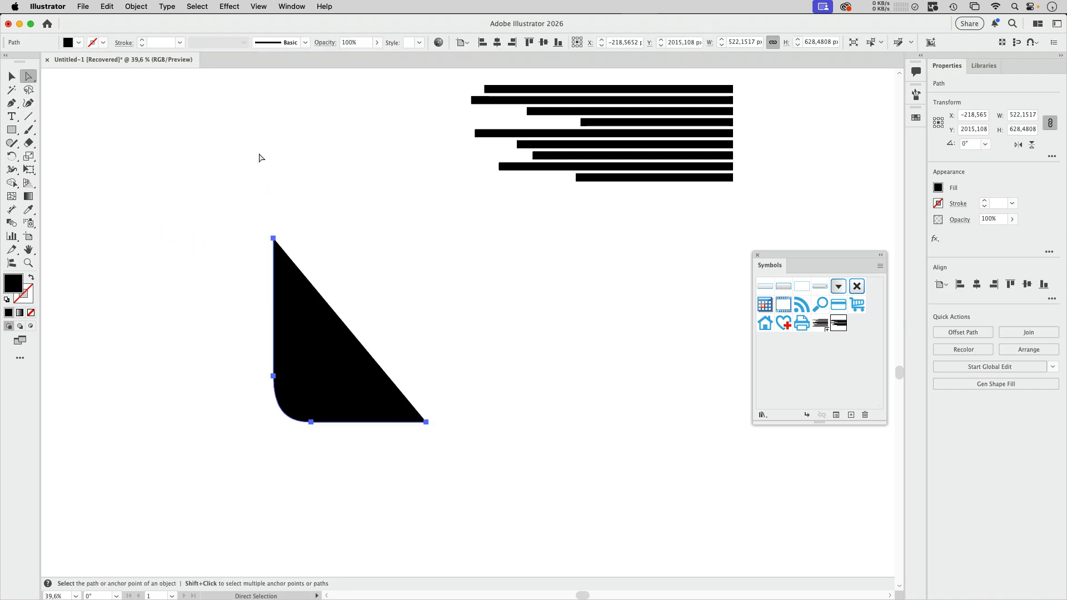
{"action": "left_click", "coordinate": [32, 278]}
{"action": "left_click", "coordinate": [103, 43]}
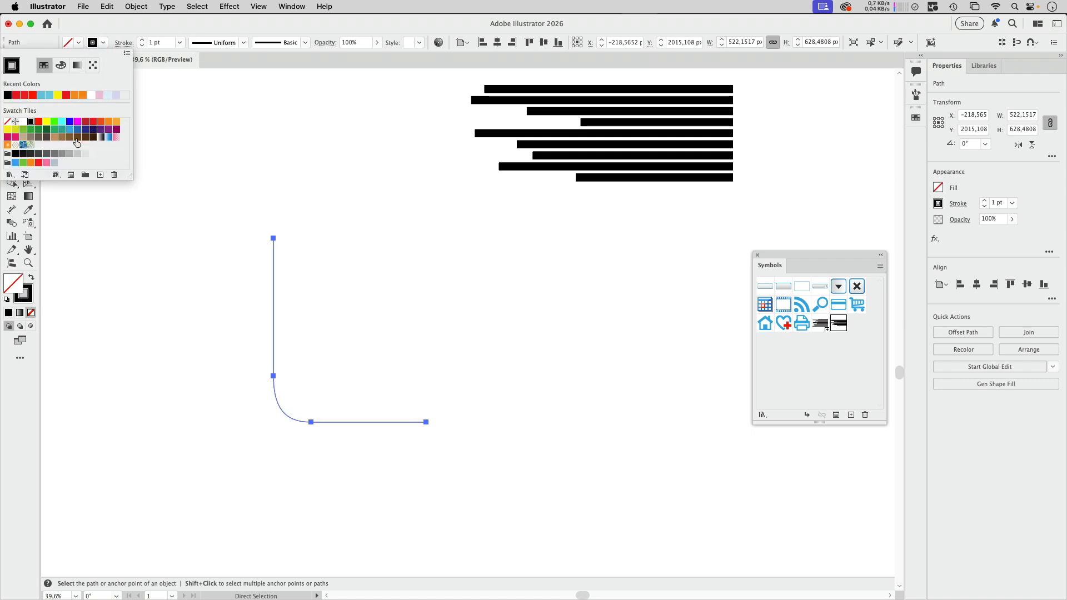
{"action": "left_click", "coordinate": [85, 155]}
{"action": "left_click", "coordinate": [142, 40]}
{"action": "left_click", "coordinate": [142, 41]}
{"action": "left_click", "coordinate": [142, 40]}
{"action": "left_click", "coordinate": [141, 40]}
{"action": "left_click", "coordinate": [142, 41]}
{"action": "left_click", "coordinate": [141, 41]}
{"action": "left_click", "coordinate": [142, 40]}
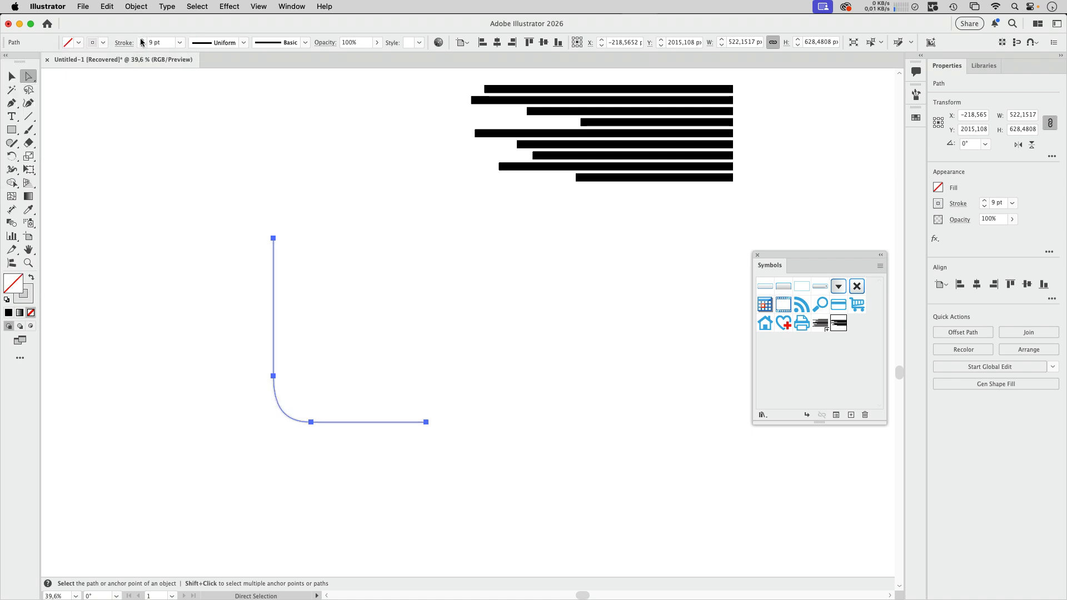
{"action": "left_click", "coordinate": [141, 41]}
{"action": "left_click", "coordinate": [141, 40]}
{"action": "left_click", "coordinate": [141, 41]}
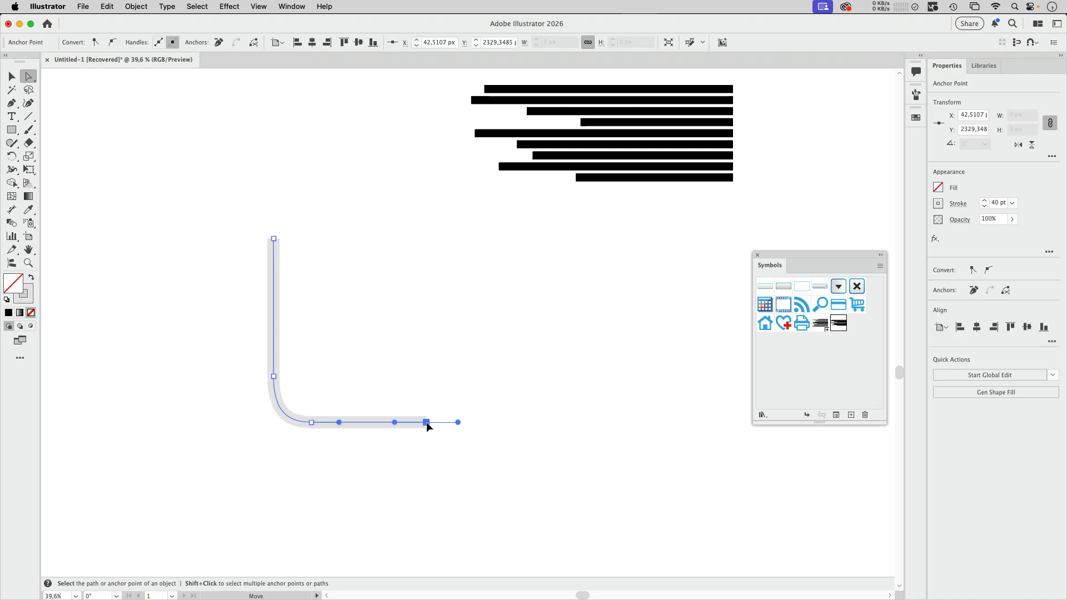
Step: Extend the horizontal arm of the L-shaped path to the right, making the path about 566 px wide
{"action": "left_click_drag", "start_coordinate": [425, 422], "coordinate": [434, 421]}
{"action": "left_click", "coordinate": [53, 105]}
{"action": "left_click", "coordinate": [11, 78]}
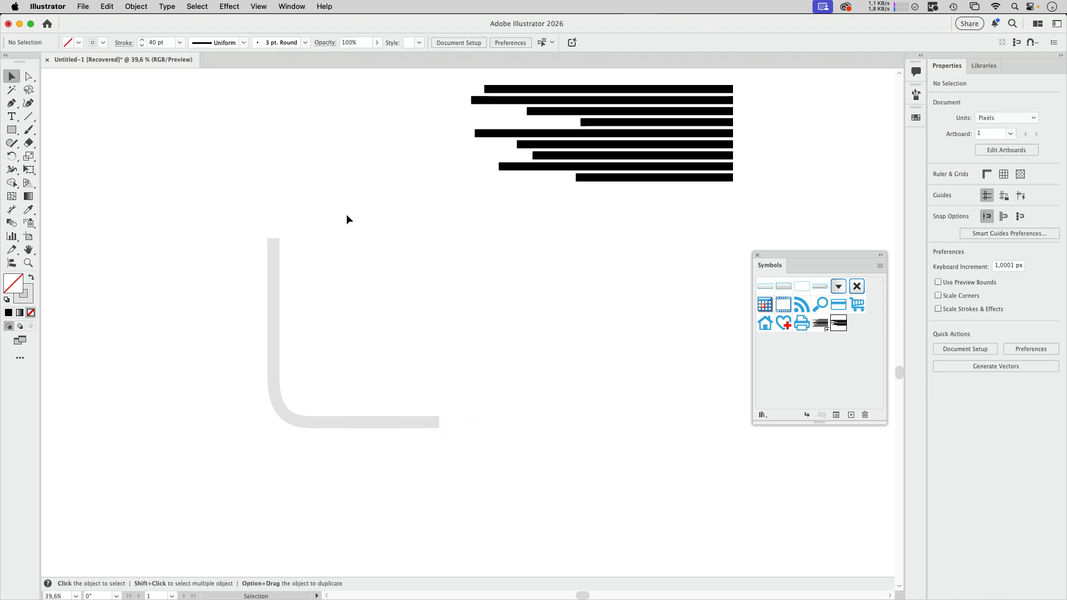
Step: Convert the L-shaped path's stroke into a filled shape with Outline Stroke
{"action": "left_click", "coordinate": [276, 240]}
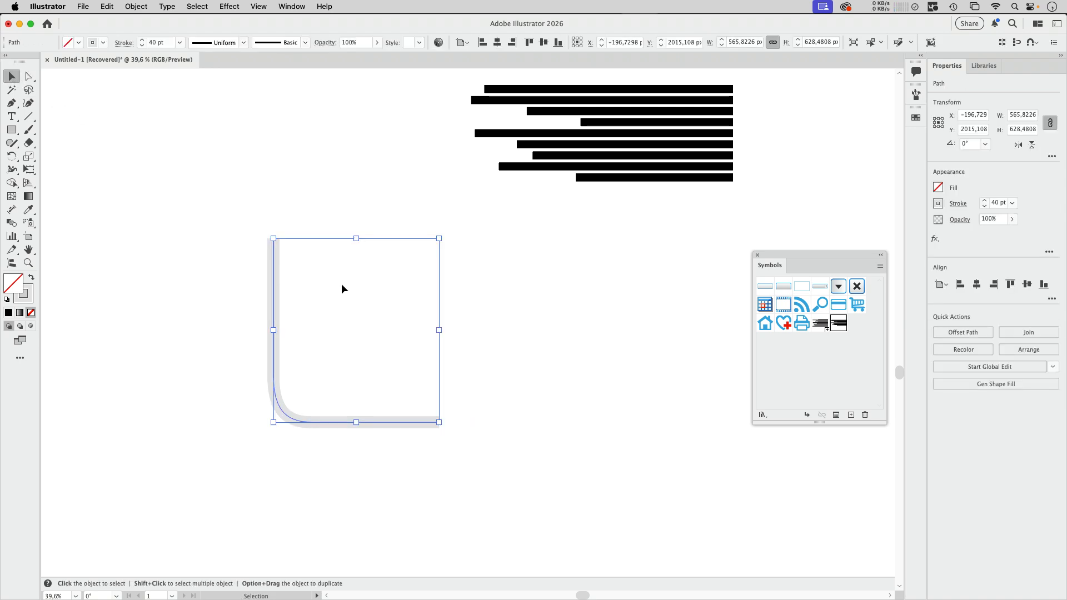
{"action": "left_click", "coordinate": [139, 6]}
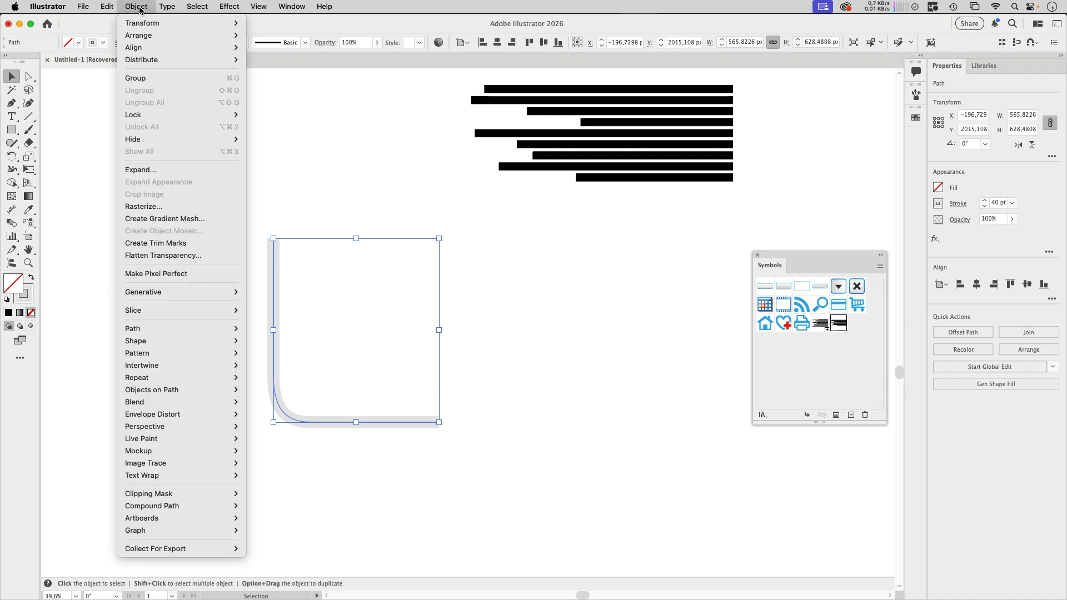
{"action": "mouse_move", "coordinate": [240, 332]}
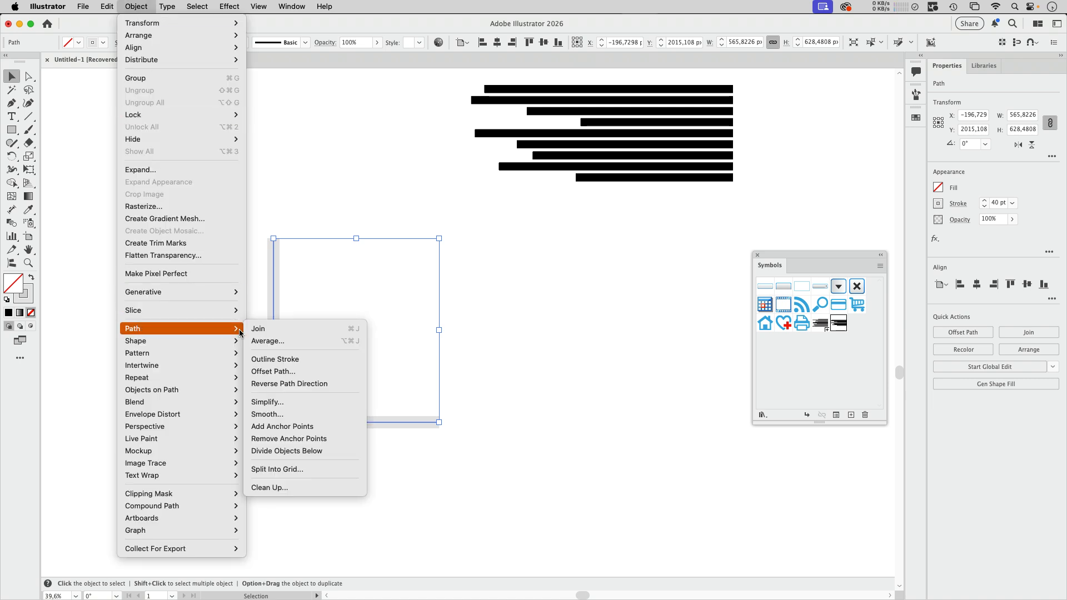
{"action": "left_click", "coordinate": [308, 359]}
{"action": "key", "text": "a"}
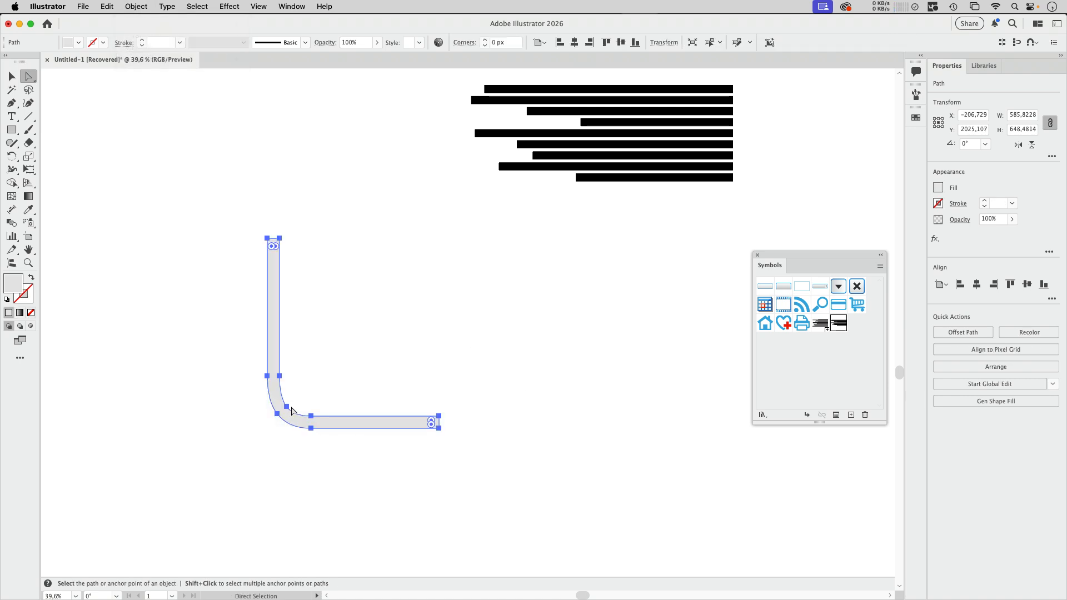
{"action": "left_click", "coordinate": [286, 406]}
{"action": "scroll", "coordinate": [288, 410], "scroll_direction": "up", "scroll_amount": 5}
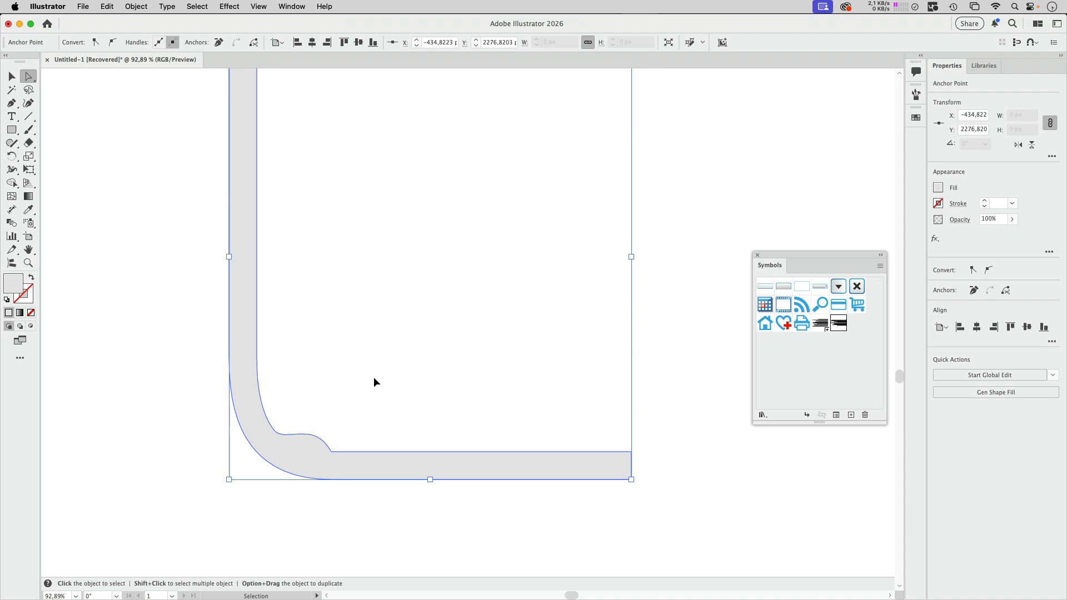
{"action": "left_click", "coordinate": [257, 358]}
{"action": "left_click", "coordinate": [332, 451], "text": "shift"}
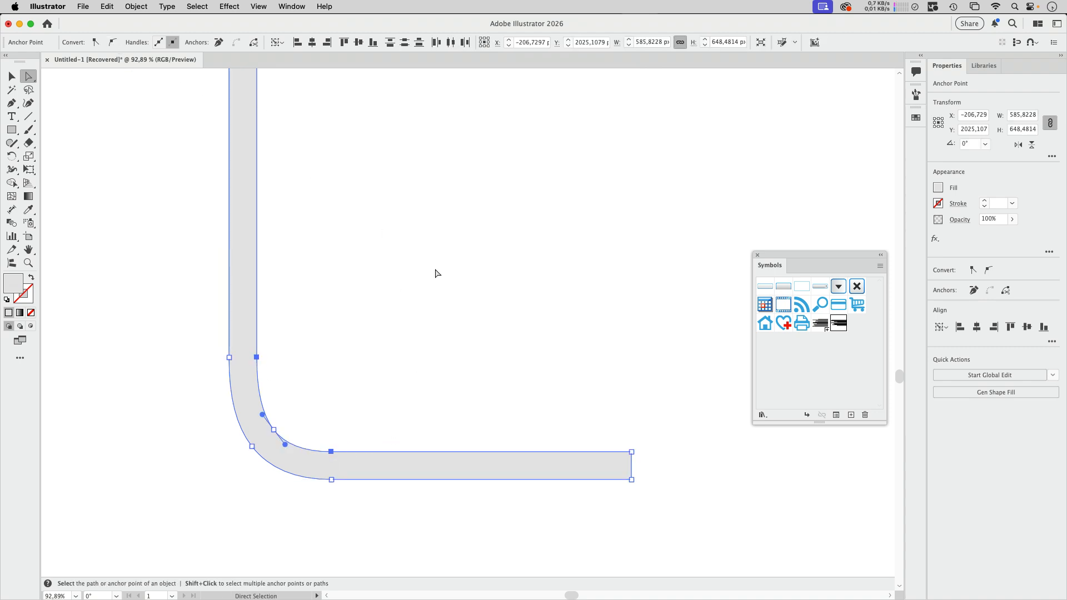
{"action": "left_click", "coordinate": [257, 357]}
{"action": "left_click_drag", "start_coordinate": [257, 276], "coordinate": [281, 276]}
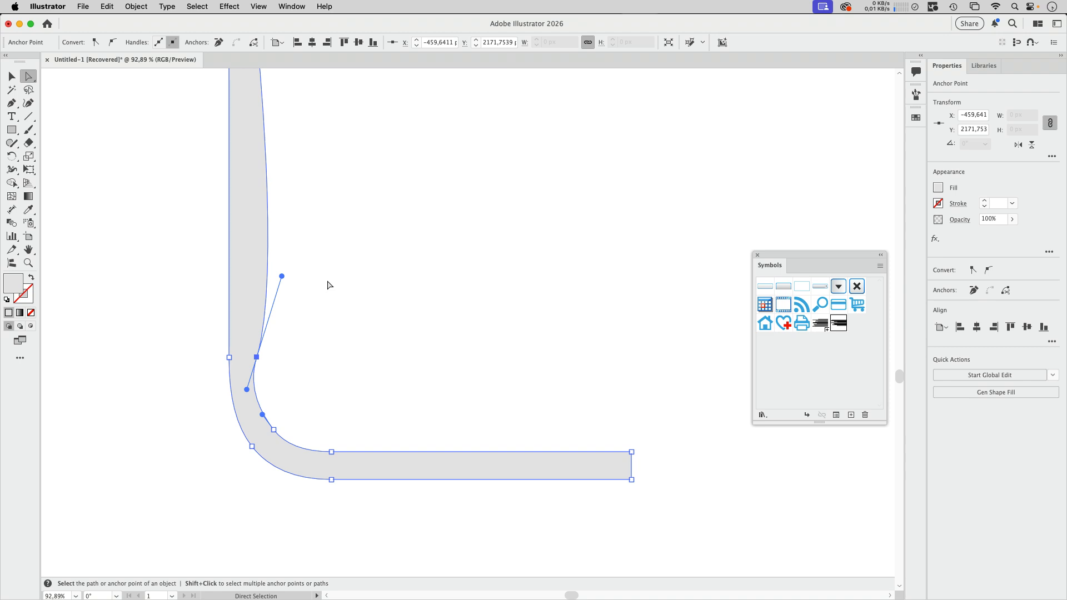
{"action": "key", "text": "super+z"}
Step: Pull direction handles out of the inner corner anchor points at both ends of the L-shape with the Anchor Point tool, rounding the ends
{"action": "scroll", "coordinate": [388, 300], "scroll_direction": "down", "scroll_amount": 3}
{"action": "left_click_drag", "start_coordinate": [398, 285], "coordinate": [341, 360]}
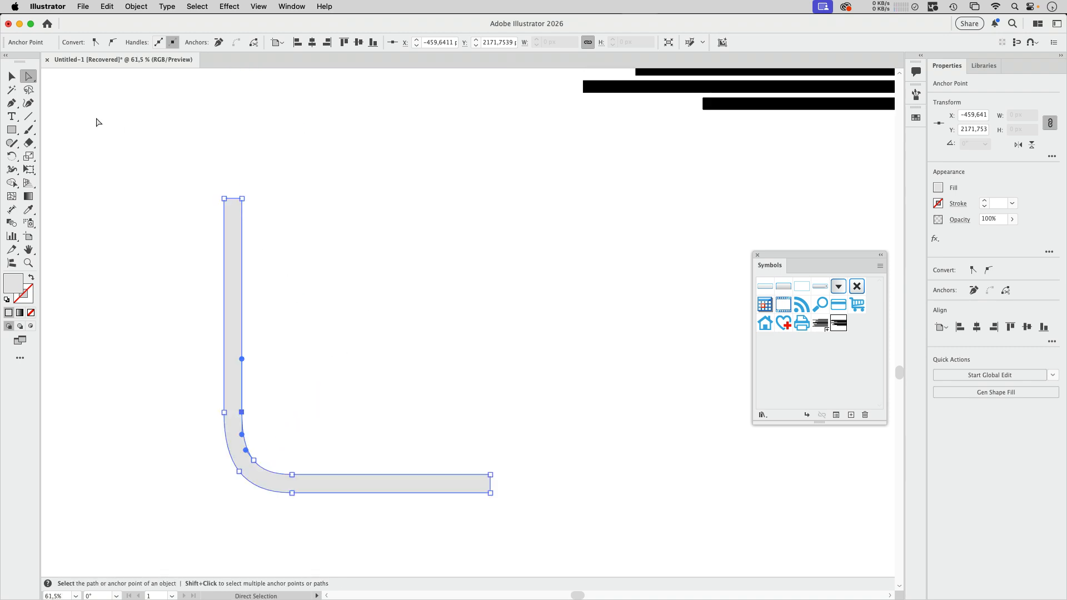
{"action": "left_click", "coordinate": [242, 199]}
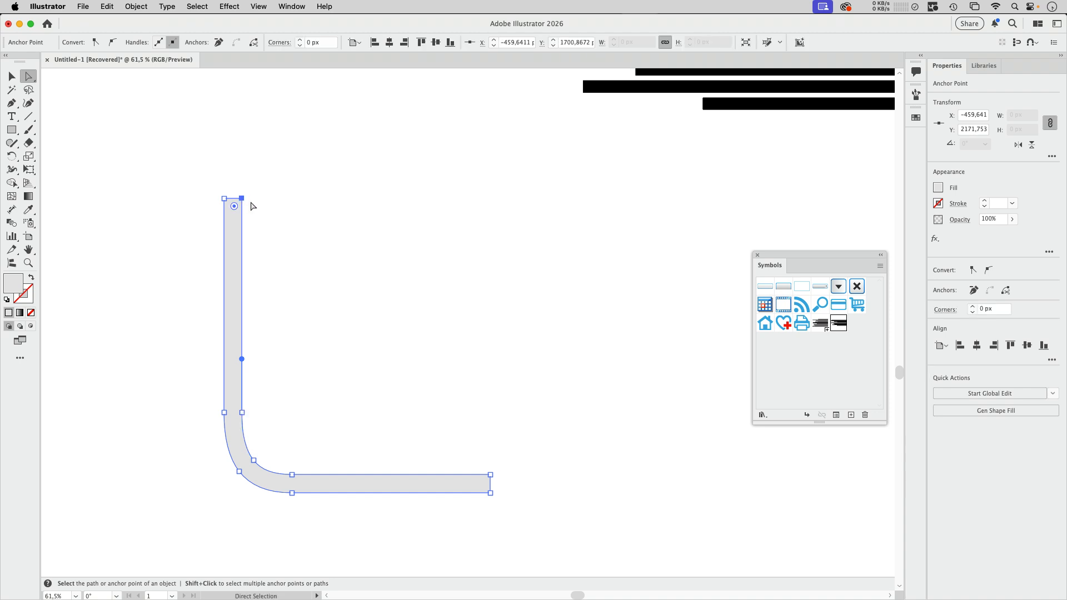
{"action": "left_click", "coordinate": [11, 103]}
{"action": "left_click", "coordinate": [51, 145]}
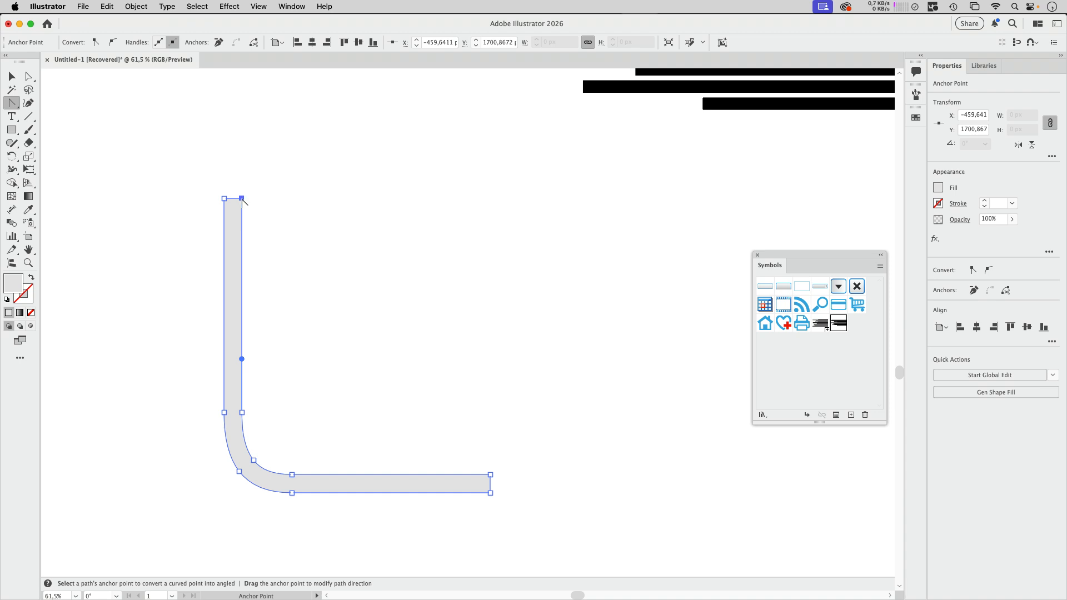
{"action": "left_click_drag", "start_coordinate": [241, 198], "coordinate": [242, 249]}
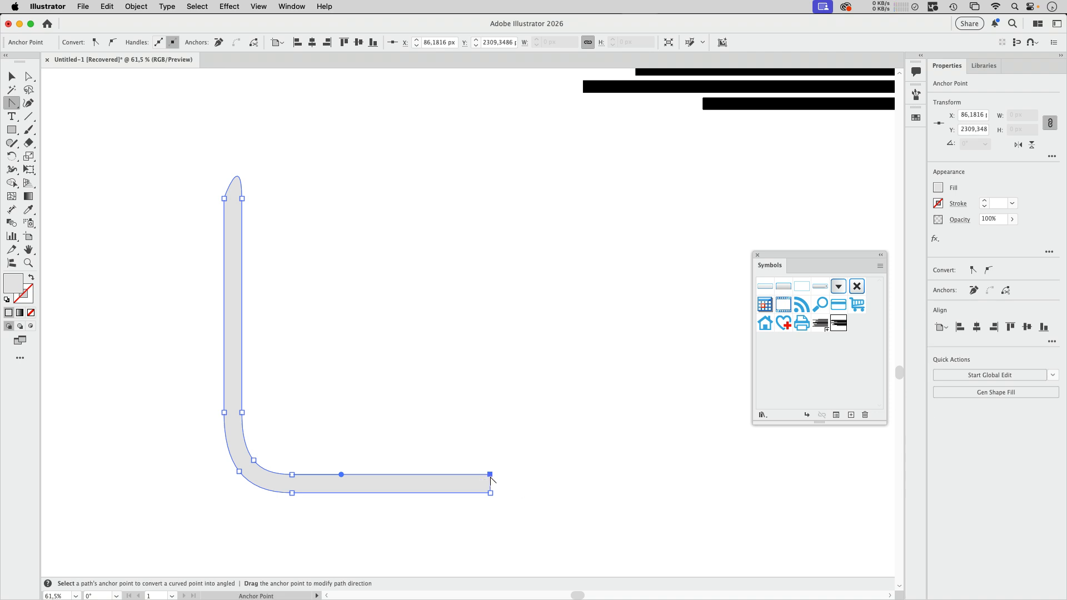
{"action": "left_click_drag", "start_coordinate": [490, 475], "coordinate": [543, 474]}
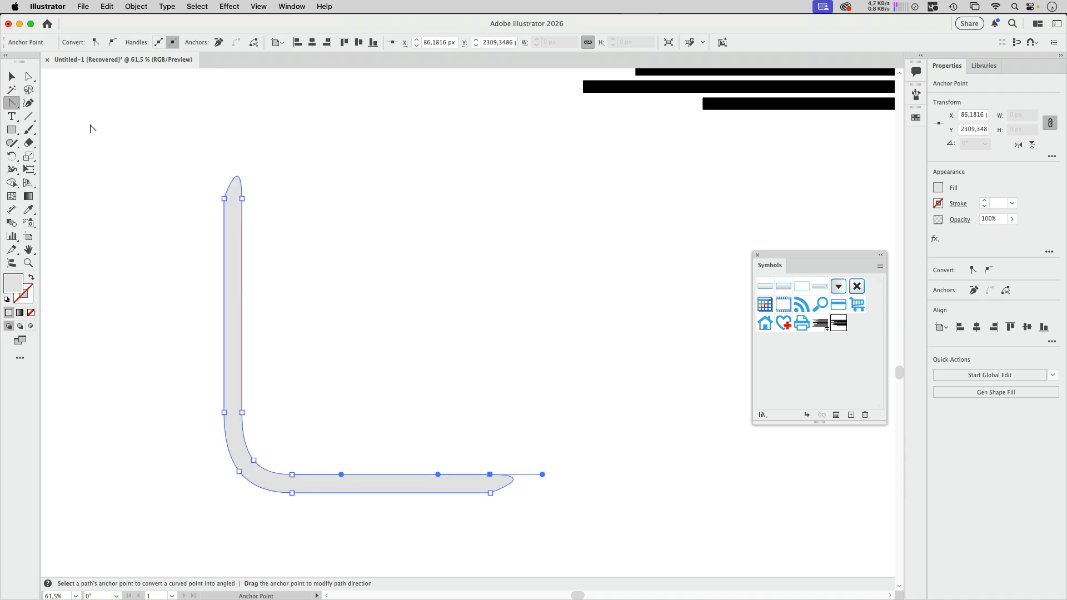
Step: Apply a 3D Revolve (Classic) effect to the L-shape, revolving from the right edge with a 606 pt offset
{"action": "left_click", "coordinate": [12, 76]}
{"action": "scroll", "coordinate": [262, 271], "scroll_direction": "down", "scroll_amount": 5}
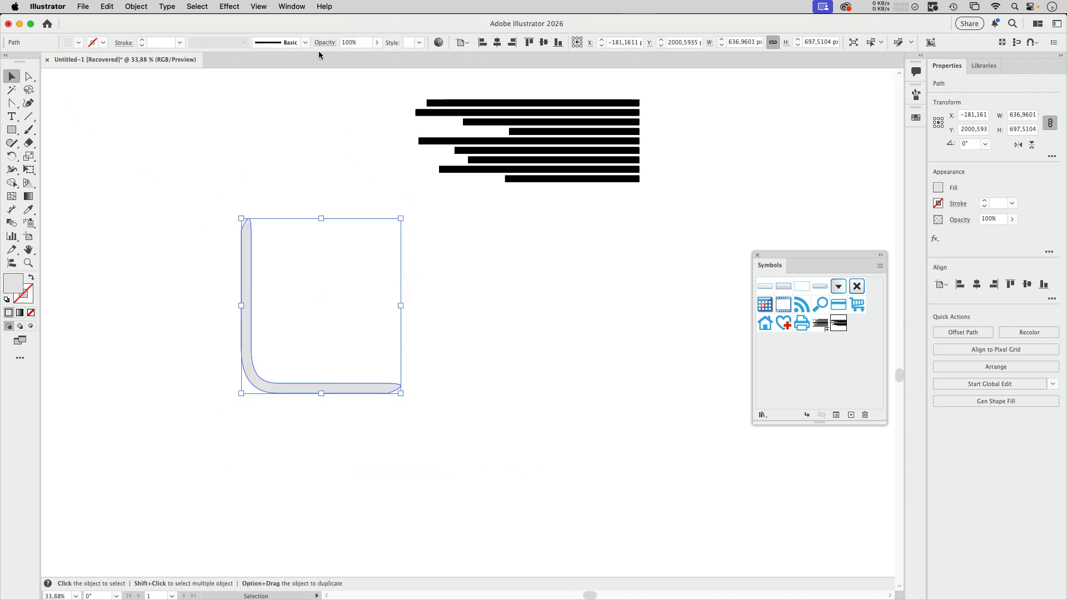
{"action": "left_click", "coordinate": [257, 7]}
{"action": "mouse_move", "coordinate": [229, 7]}
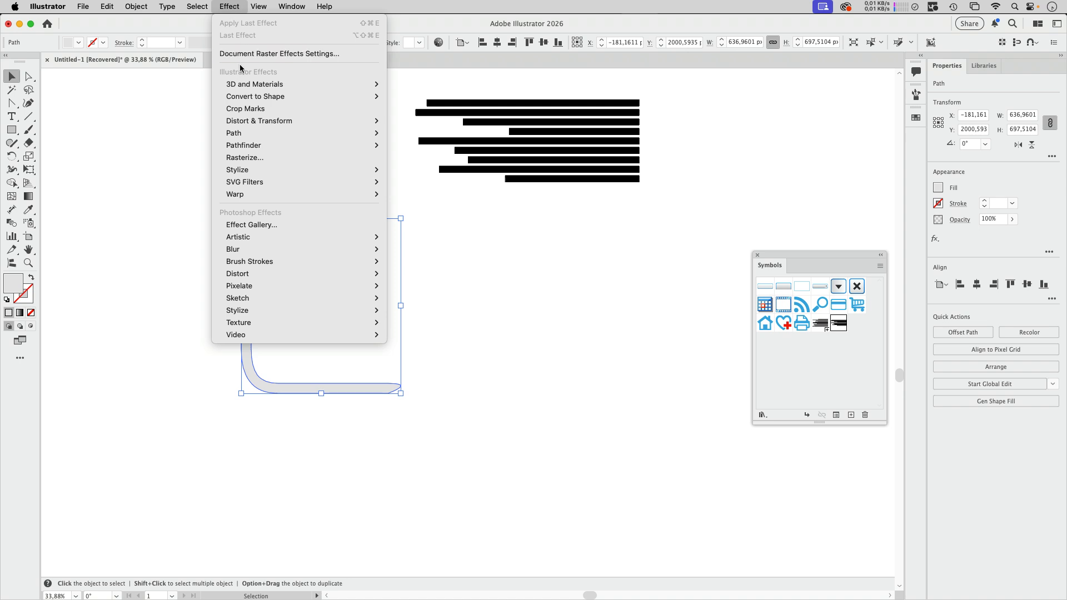
{"action": "mouse_move", "coordinate": [410, 147]}
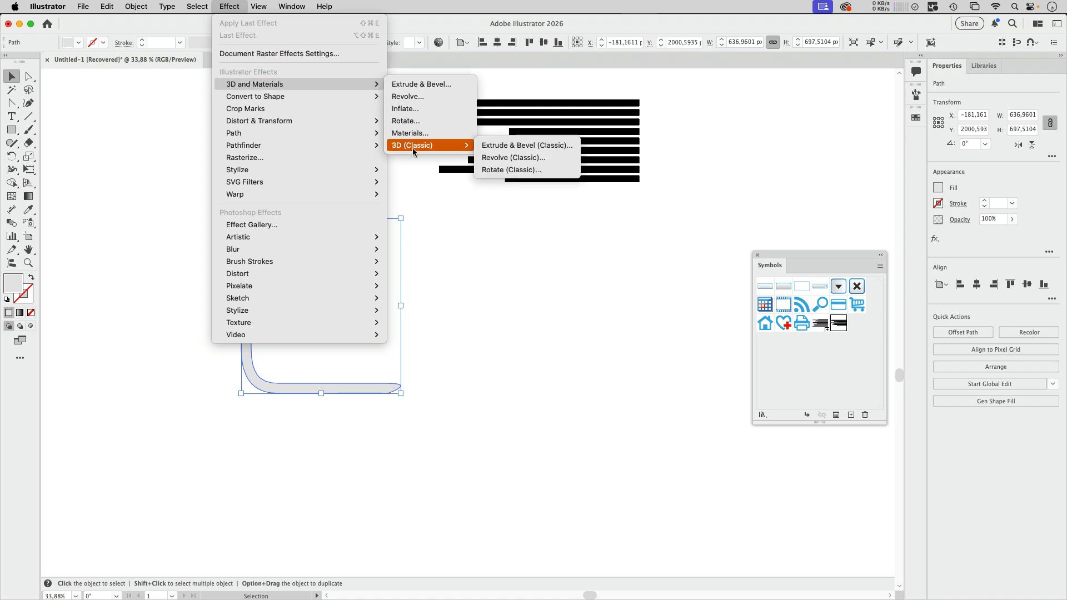
{"action": "left_click", "coordinate": [514, 157]}
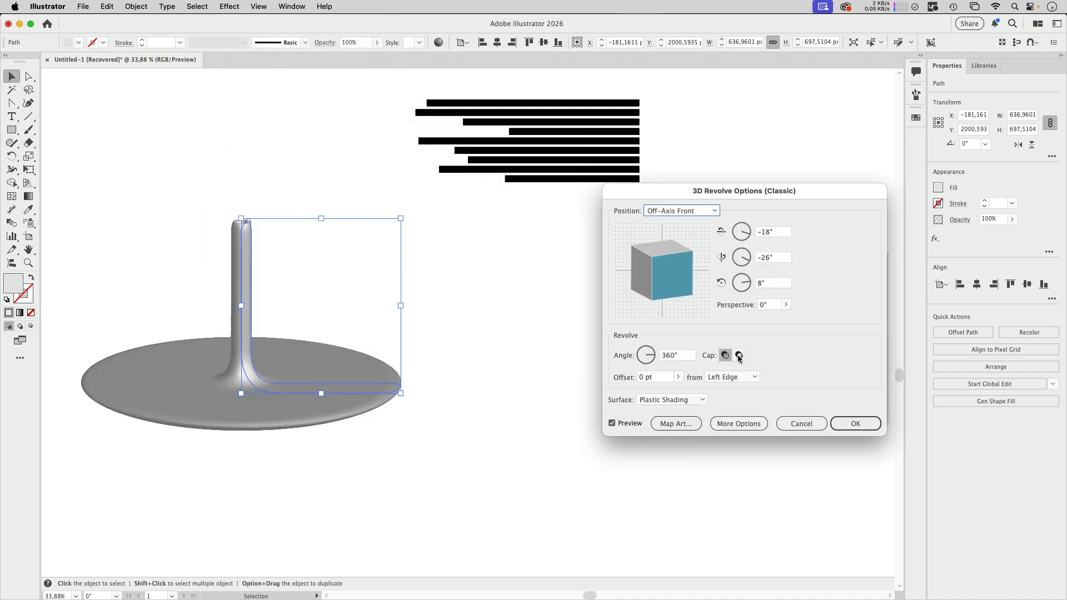
{"action": "left_click", "coordinate": [731, 378]}
{"action": "left_click", "coordinate": [733, 401]}
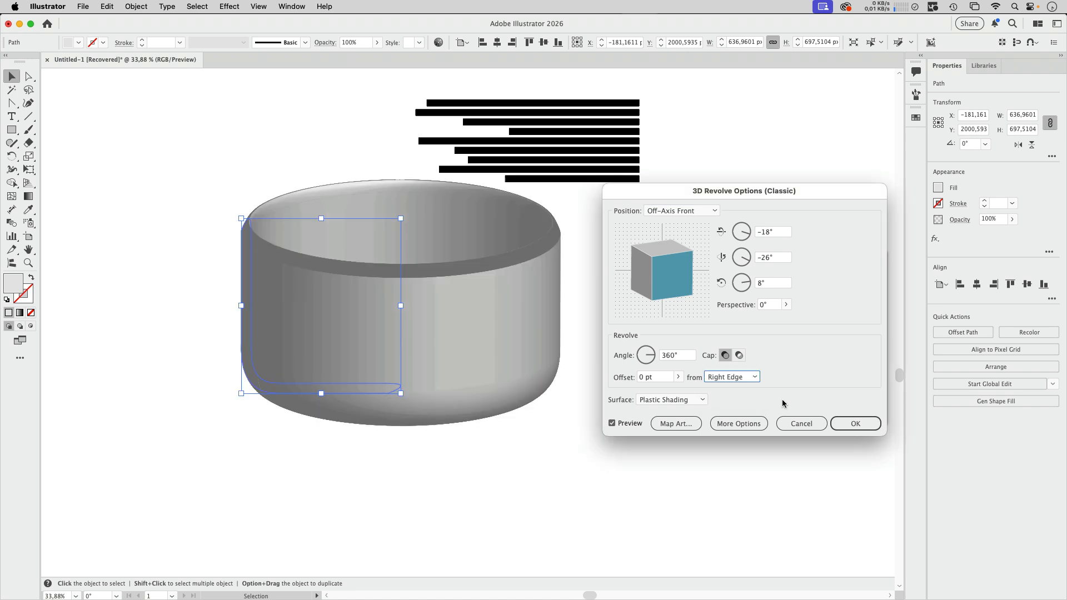
{"action": "left_click", "coordinate": [678, 377]}
{"action": "left_click_drag", "start_coordinate": [645, 393], "coordinate": [660, 391]}
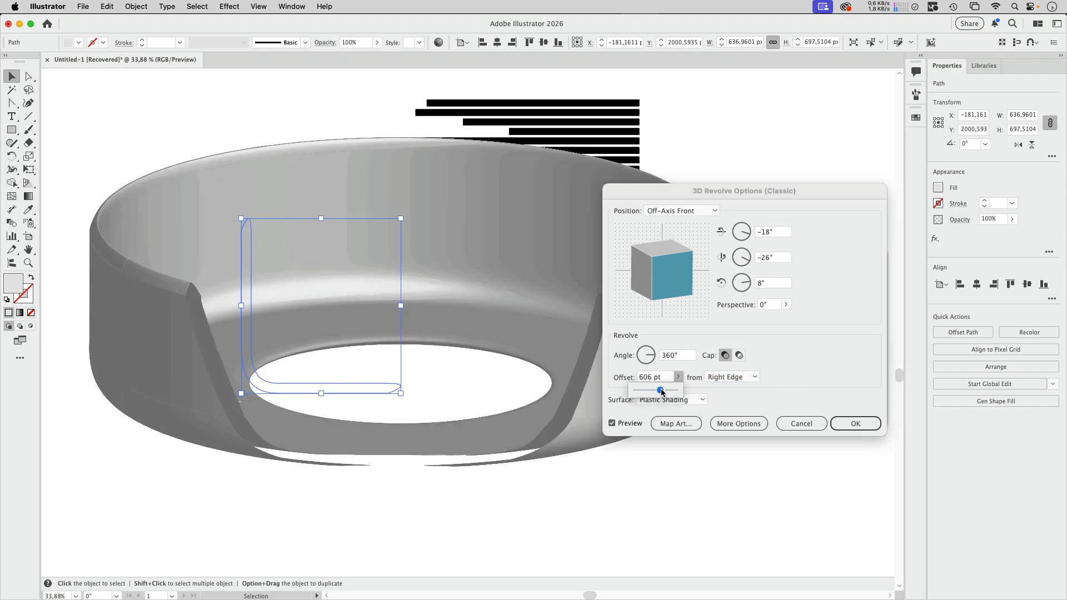
Step: Set the revolve angle to 174° and rotate the revolved object to about -146°, 59° and -150° around X, Y and Z
{"action": "left_click", "coordinate": [646, 364]}
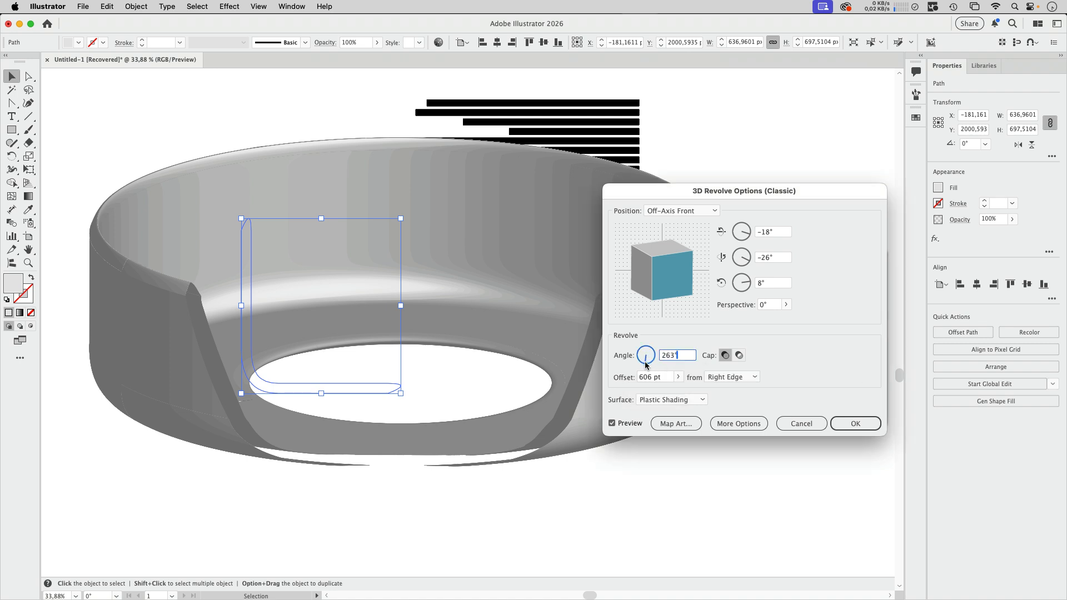
{"action": "left_click_drag", "start_coordinate": [646, 364], "coordinate": [640, 365]}
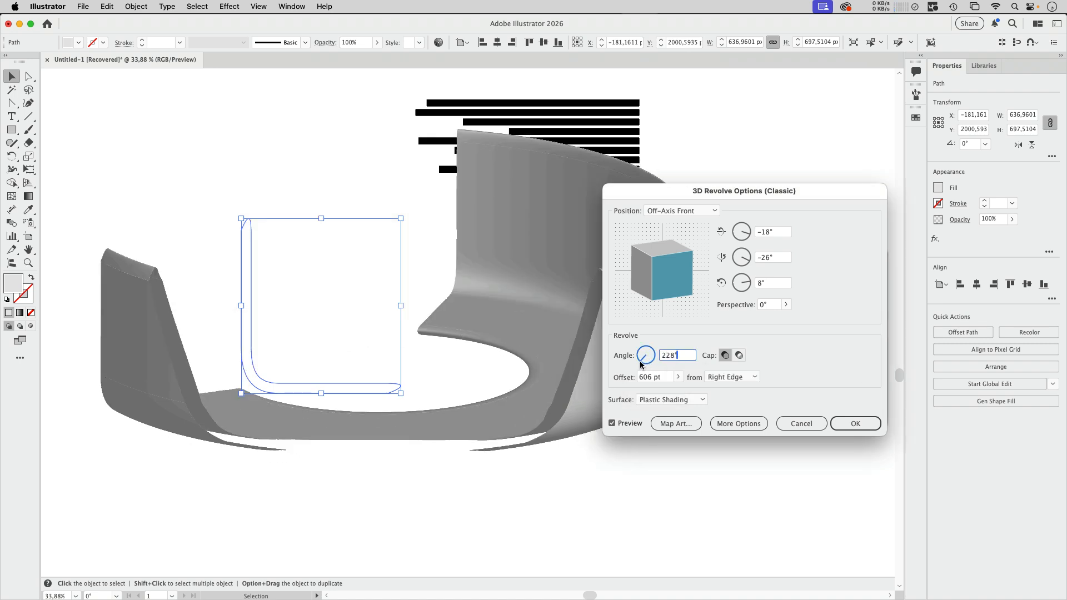
{"action": "left_click_drag", "start_coordinate": [639, 364], "coordinate": [638, 361]}
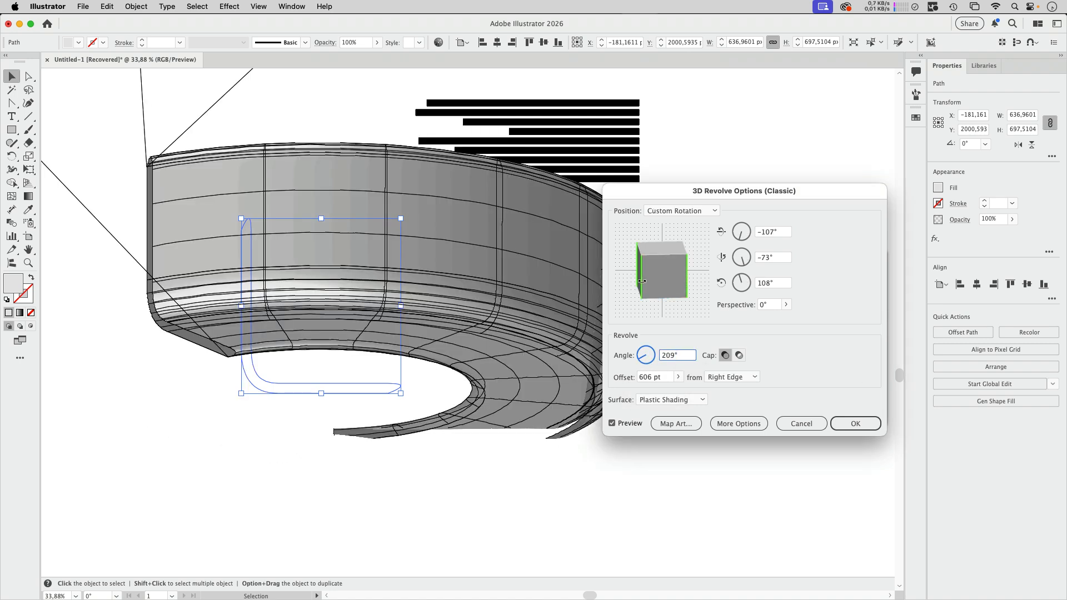
{"action": "mouse_move", "coordinate": [644, 277]}
{"action": "left_mouse_down"}
{"action": "mouse_move", "coordinate": [675, 276]}
{"action": "mouse_move", "coordinate": [639, 279]}
{"action": "mouse_move", "coordinate": [659, 280]}
{"action": "left_mouse_up"}
{"action": "left_click_drag", "start_coordinate": [646, 361], "coordinate": [640, 355]}
{"action": "left_click_drag", "start_coordinate": [660, 288], "coordinate": [665, 287]}
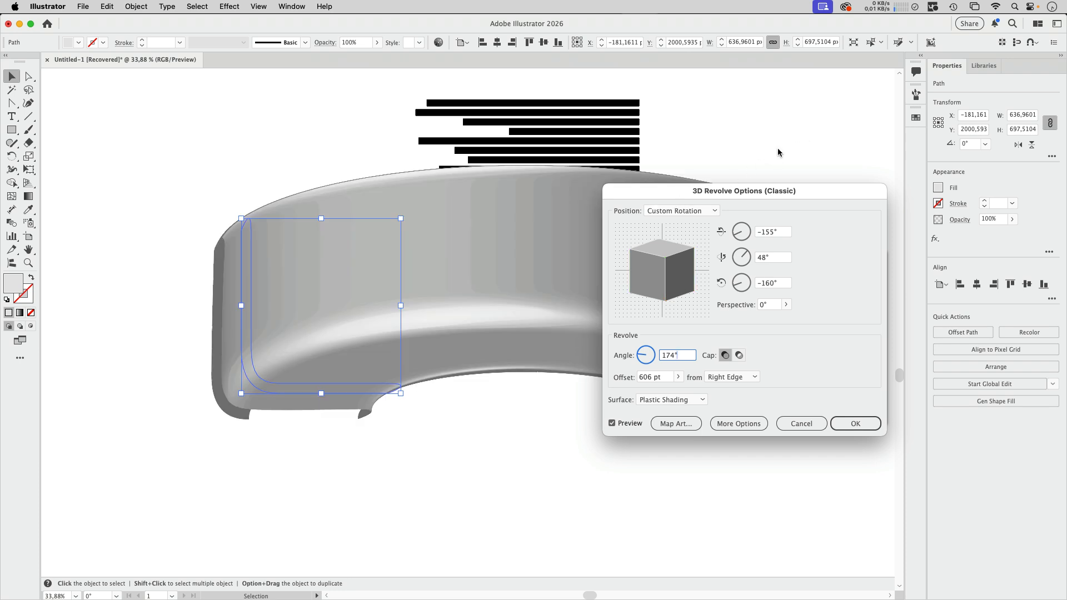
{"action": "left_click_drag", "start_coordinate": [671, 194], "coordinate": [800, 129]}
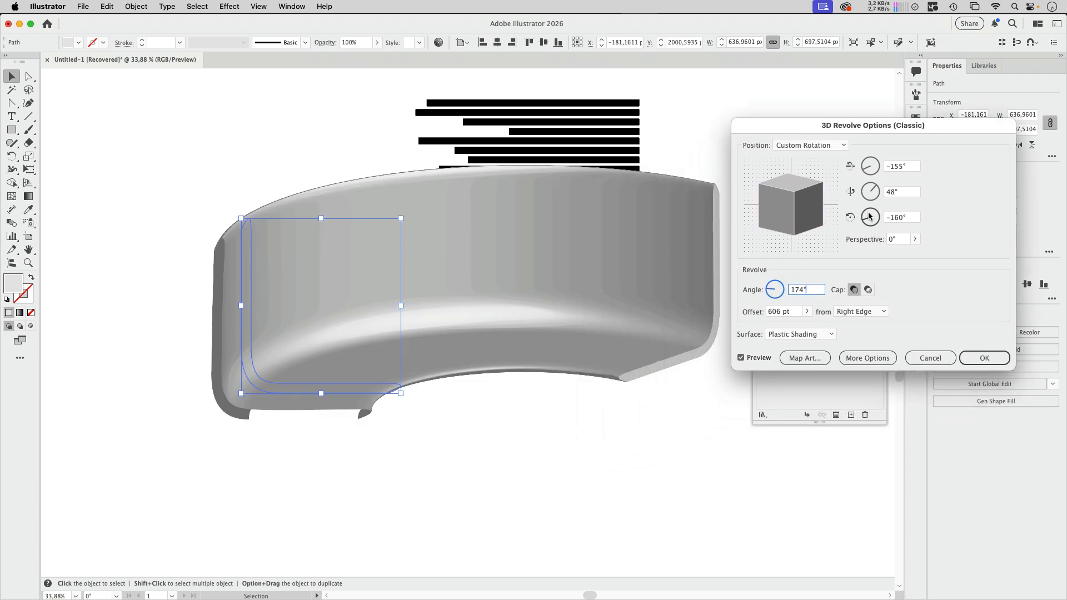
{"action": "left_click_drag", "start_coordinate": [792, 222], "coordinate": [800, 216]}
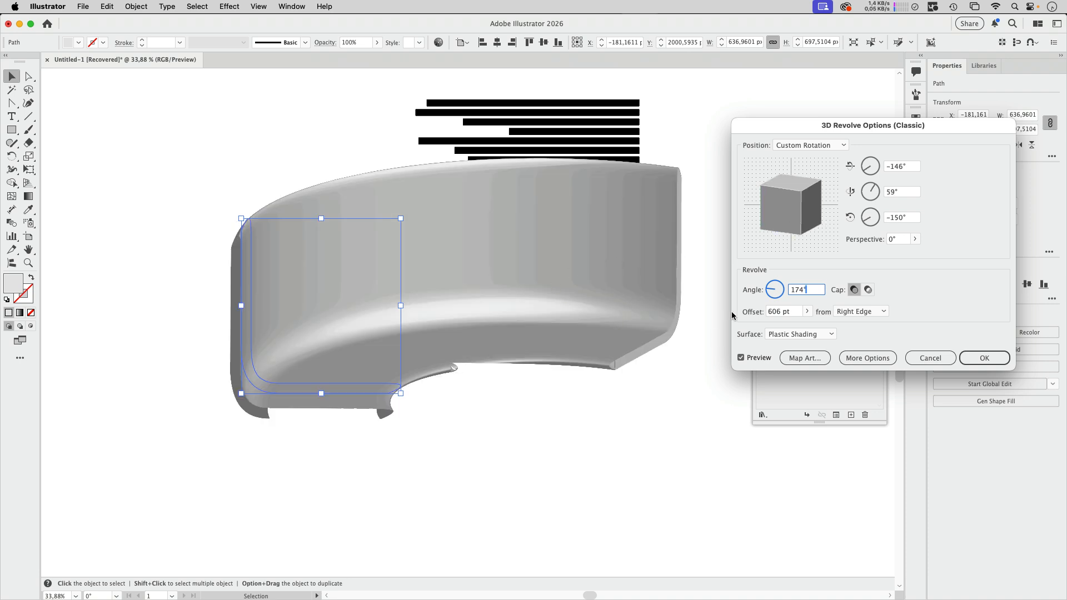
Step: Map the "lines" symbol onto surface 3 of 7, the inner curved face of the revolved object
{"action": "left_click", "coordinate": [815, 358]}
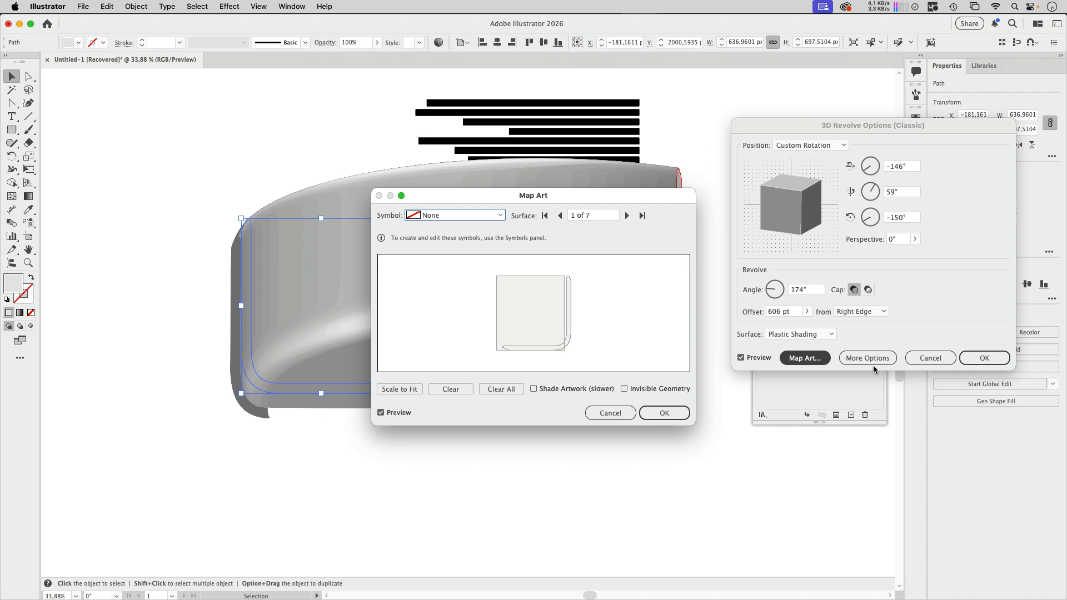
{"action": "left_click_drag", "start_coordinate": [582, 194], "coordinate": [900, 62]}
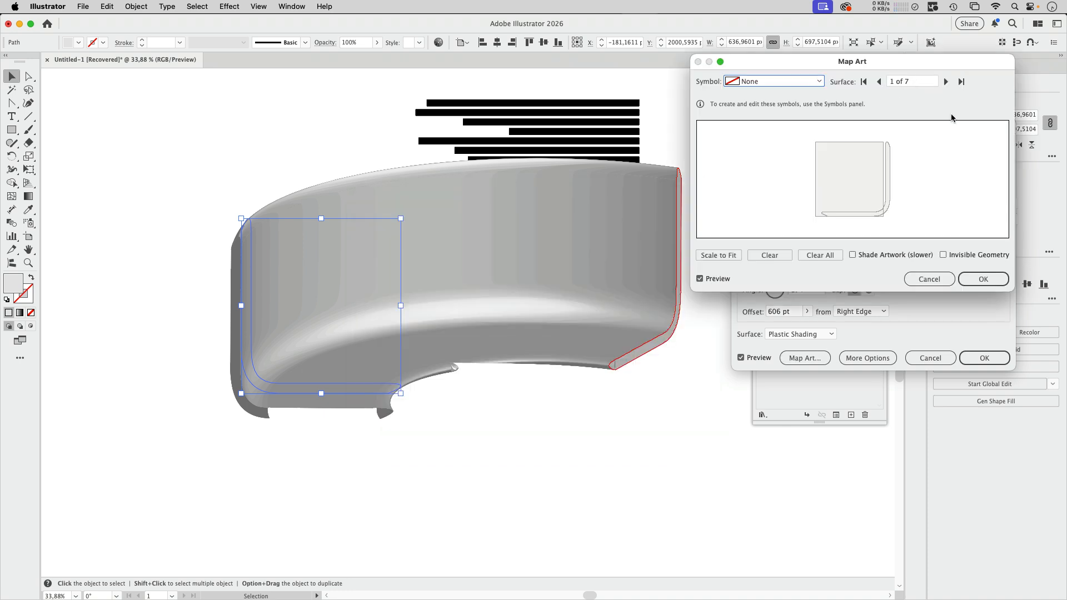
{"action": "left_click", "coordinate": [945, 82]}
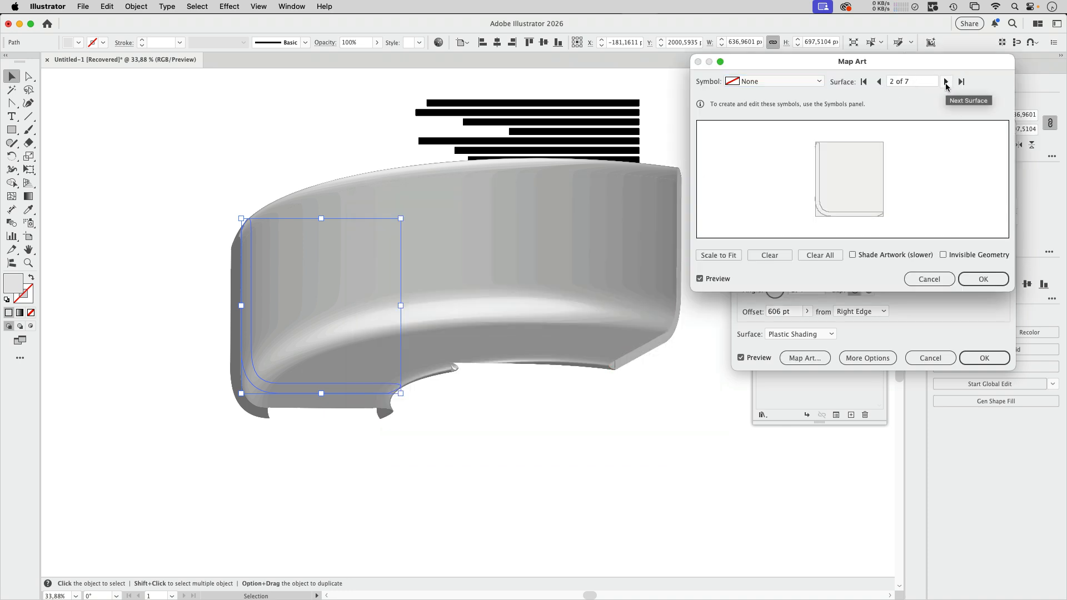
{"action": "left_click", "coordinate": [946, 82]}
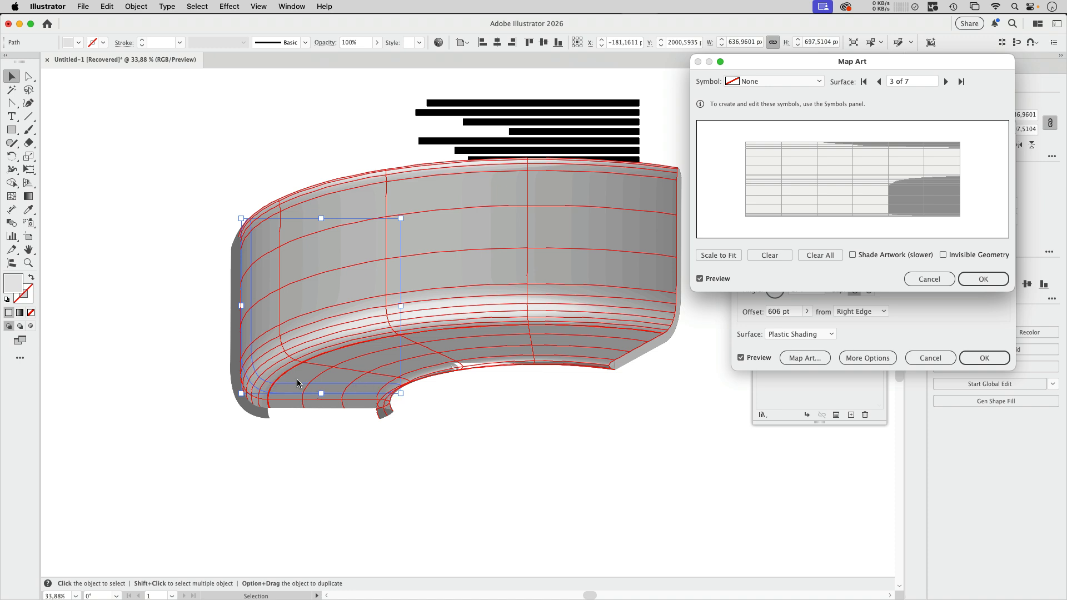
{"action": "left_click", "coordinate": [797, 82]}
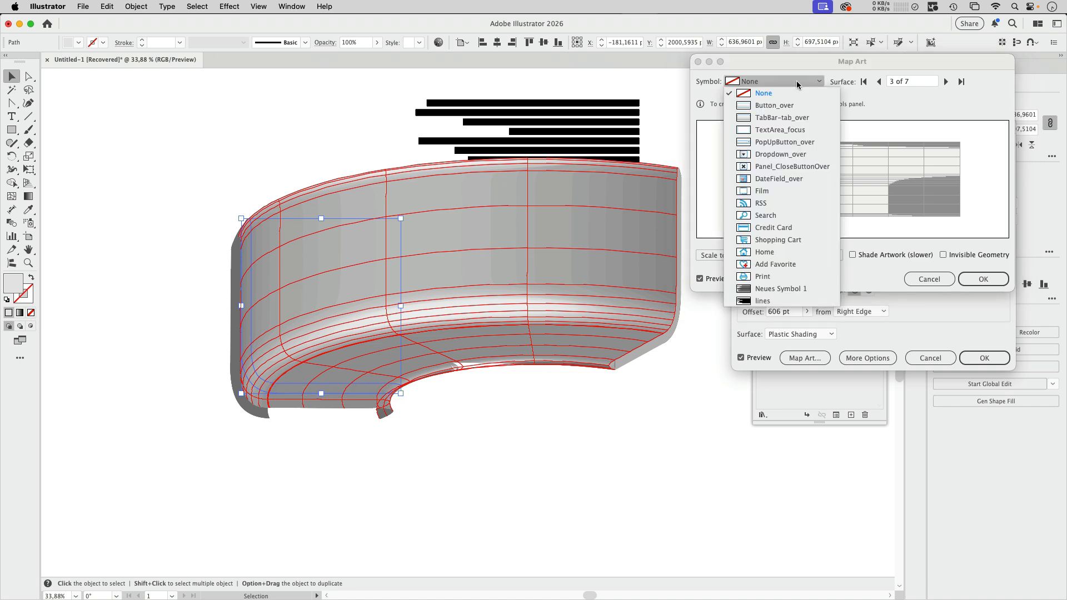
{"action": "left_click", "coordinate": [775, 304]}
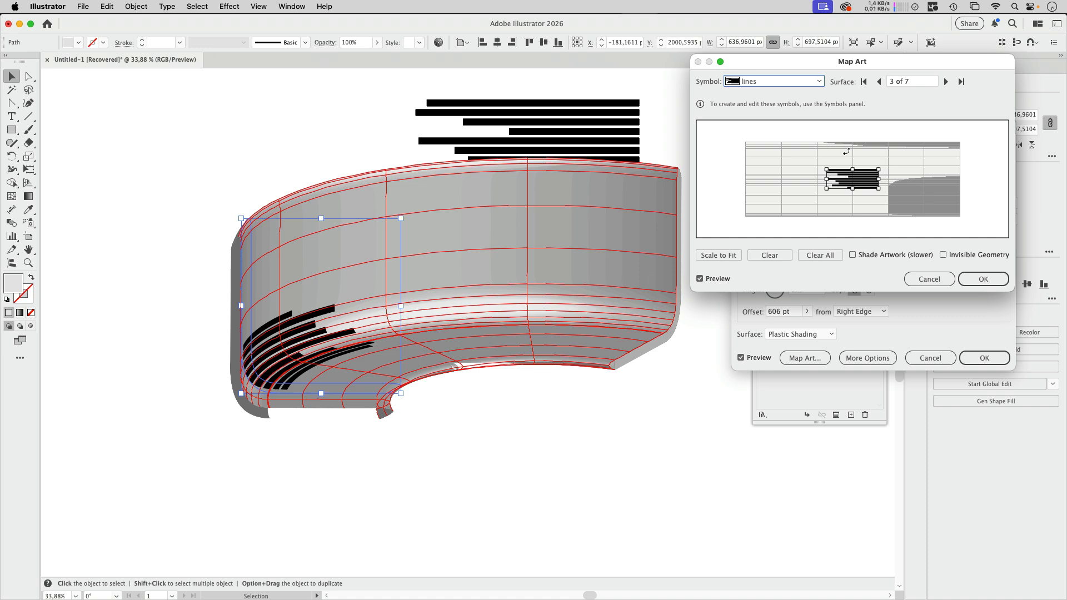
Step: Enlarge and position the mapped stripes across the light area of the surface grid, and apply the mapping with Invisible Geometry
{"action": "left_click_drag", "start_coordinate": [881, 193], "coordinate": [788, 207]}
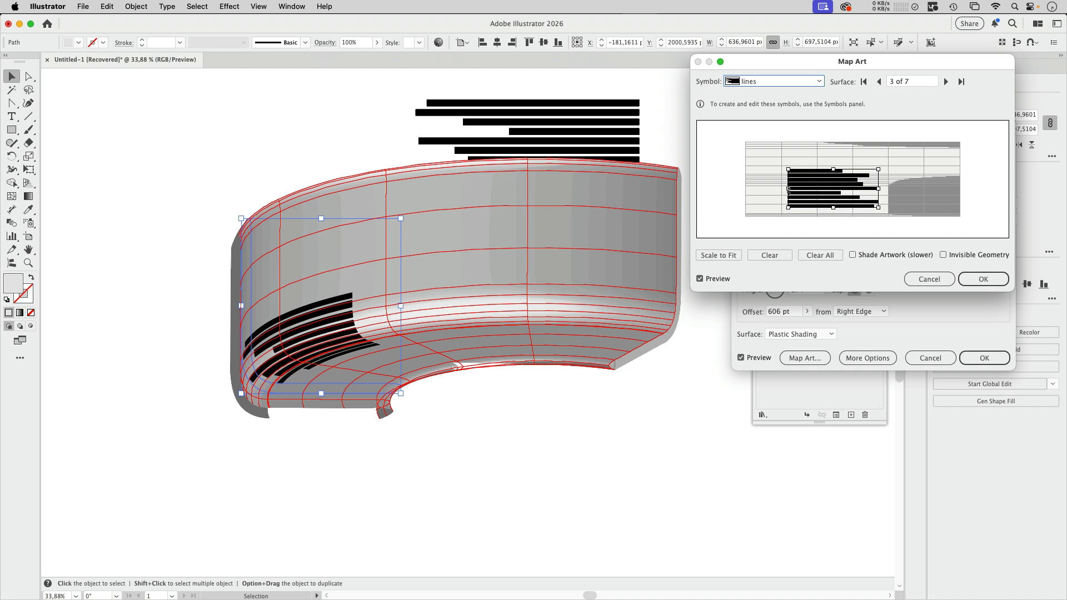
{"action": "left_click_drag", "start_coordinate": [787, 169], "coordinate": [773, 155]}
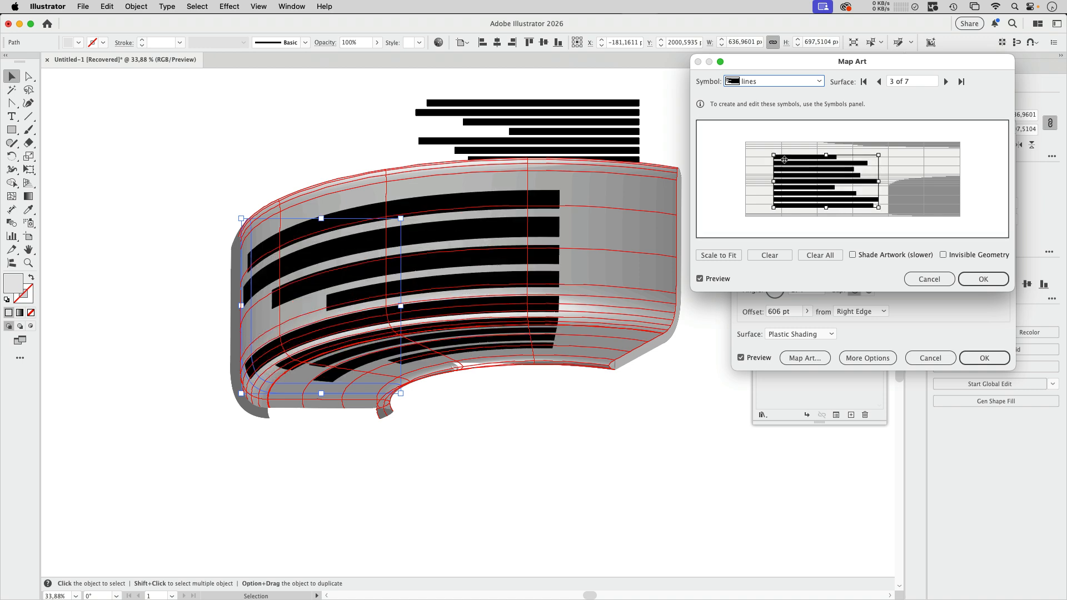
{"action": "left_click_drag", "start_coordinate": [880, 155], "coordinate": [912, 152]}
{"action": "left_click_drag", "start_coordinate": [905, 201], "coordinate": [875, 200]}
{"action": "left_click_drag", "start_coordinate": [813, 162], "coordinate": [808, 195]}
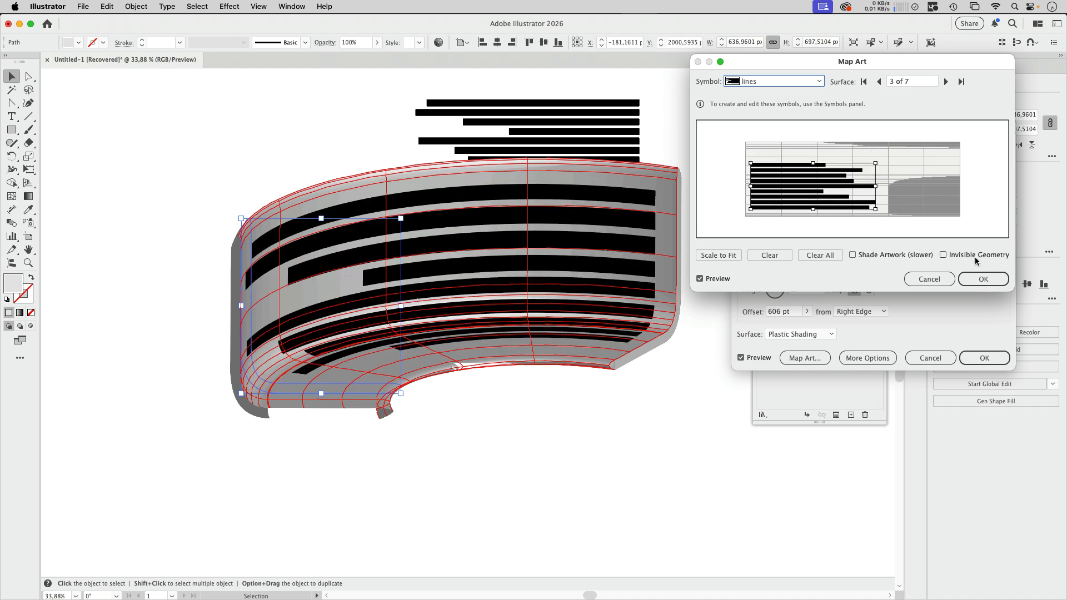
{"action": "left_click", "coordinate": [973, 256]}
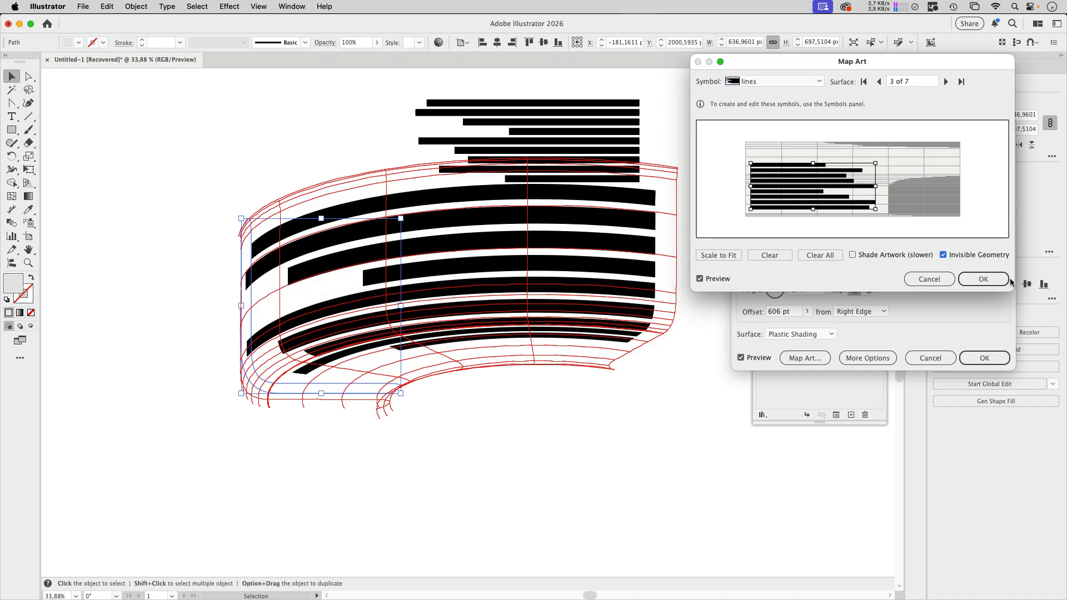
{"action": "left_click", "coordinate": [994, 282]}
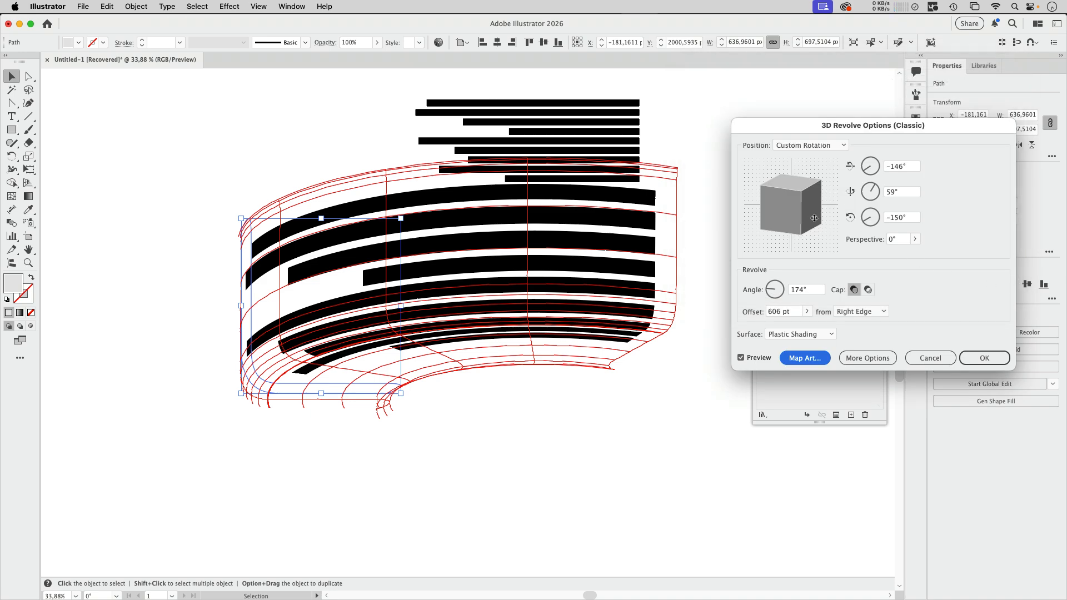
Step: Set the perspective to 34° and rotate the revolved stripes to about -136°, 67° and -136° around X, Y and Z
{"action": "left_click_drag", "start_coordinate": [801, 217], "coordinate": [803, 219]}
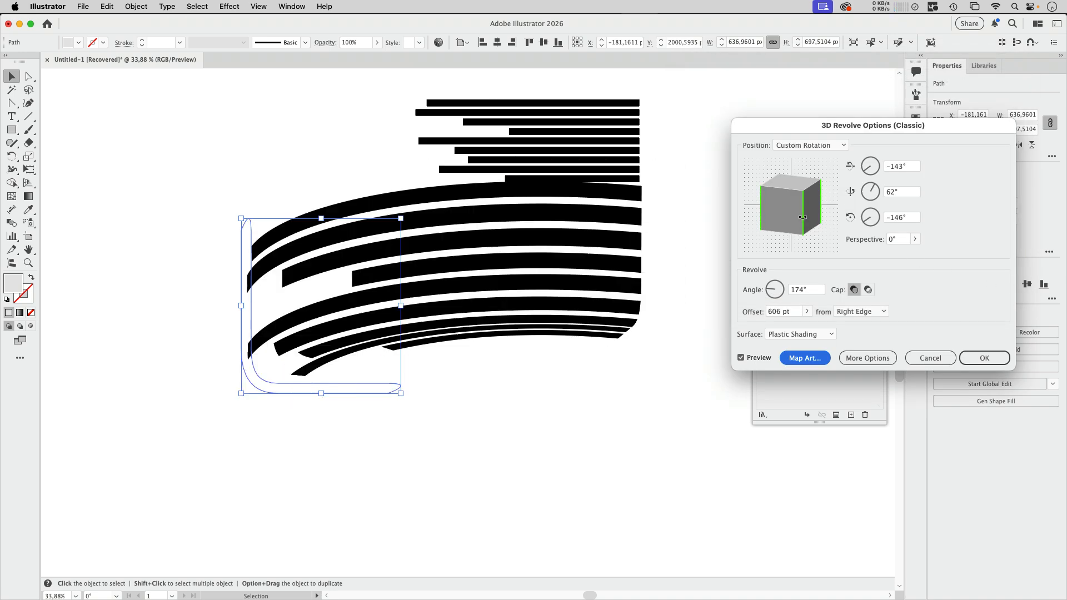
{"action": "left_click", "coordinate": [915, 239]}
{"action": "left_click_drag", "start_coordinate": [872, 254], "coordinate": [882, 255]}
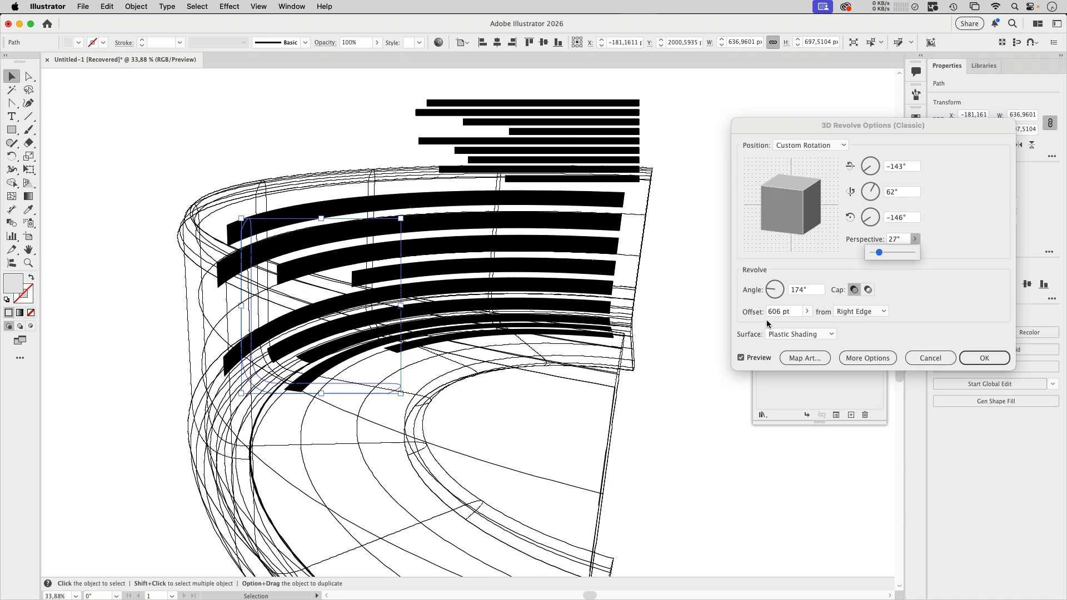
{"action": "left_click_drag", "start_coordinate": [879, 253], "coordinate": [880, 255]}
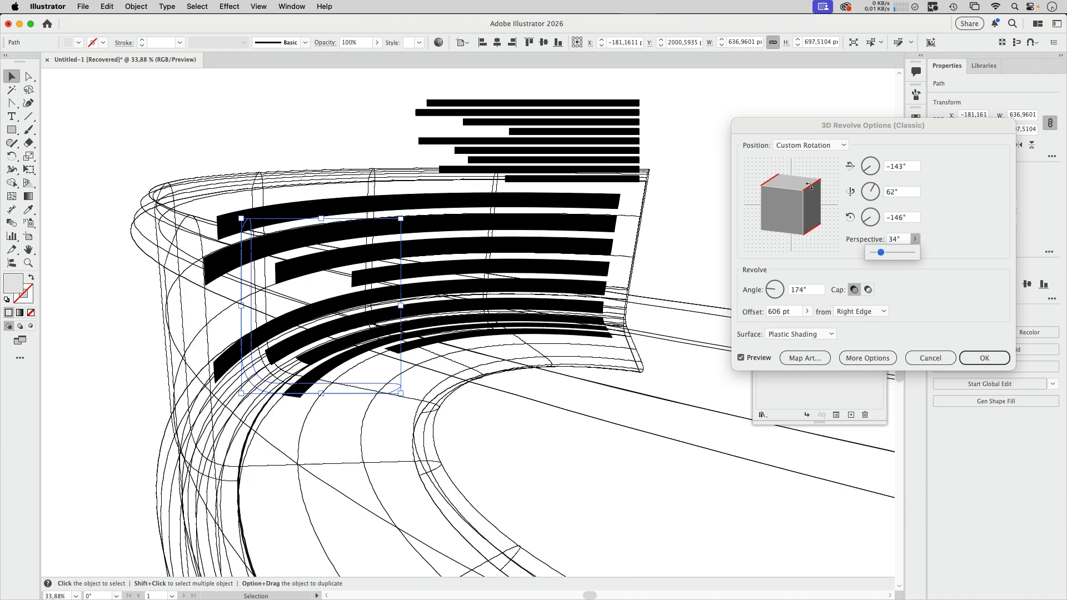
{"action": "left_click_drag", "start_coordinate": [808, 186], "coordinate": [770, 210]}
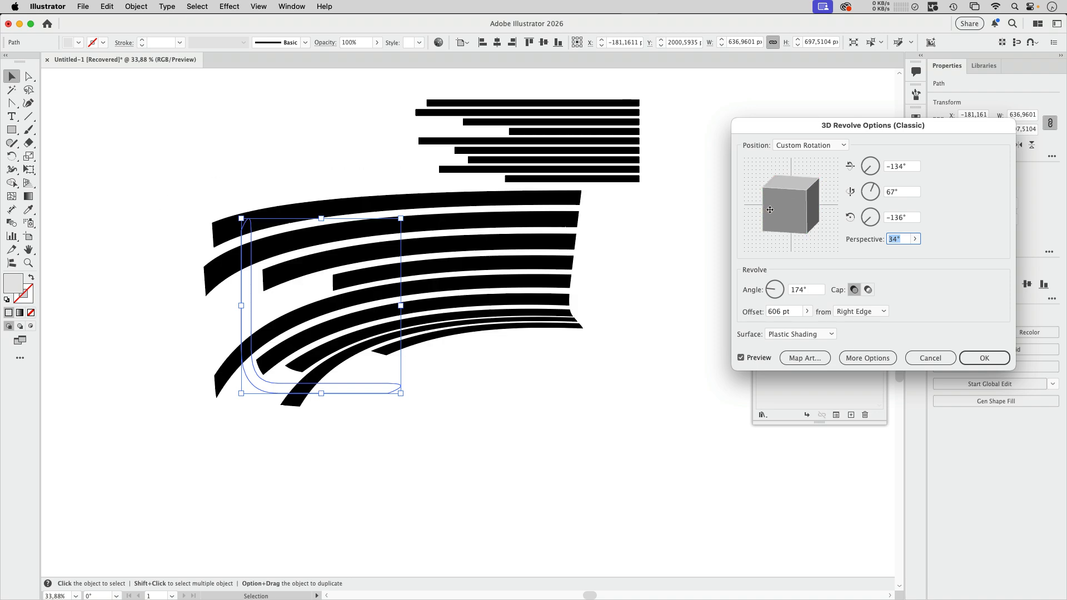
{"action": "left_click_drag", "start_coordinate": [825, 187], "coordinate": [812, 183]}
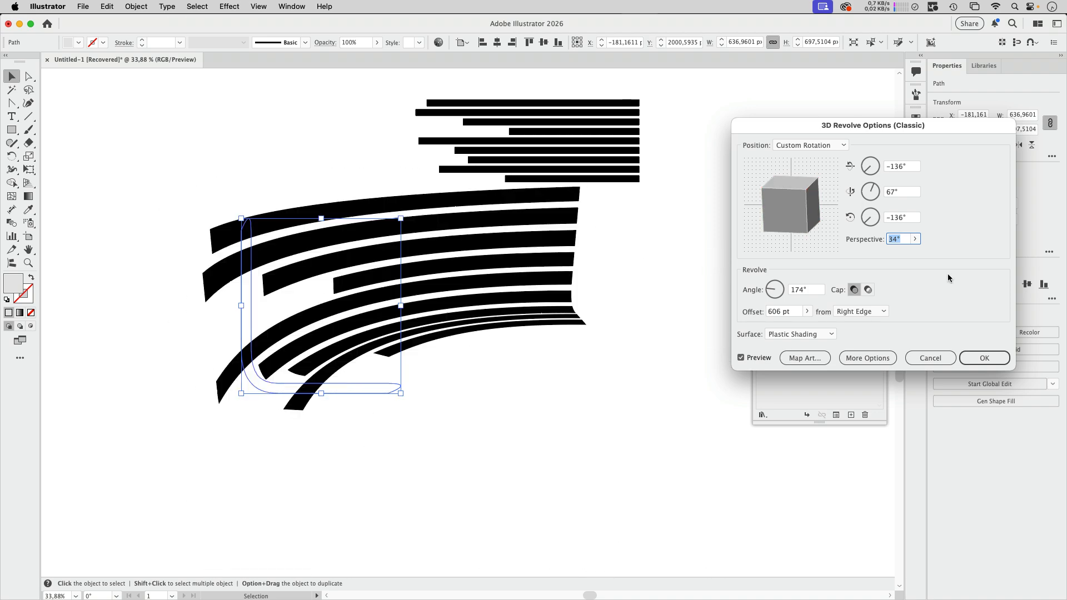
Step: Apply the revolve with perspective 32°, a 126° revolve angle and rotation of about -133°, 67° and -135° around X, Y and Z
{"action": "left_click", "coordinate": [914, 238]}
{"action": "left_click_drag", "start_coordinate": [880, 256], "coordinate": [884, 254]}
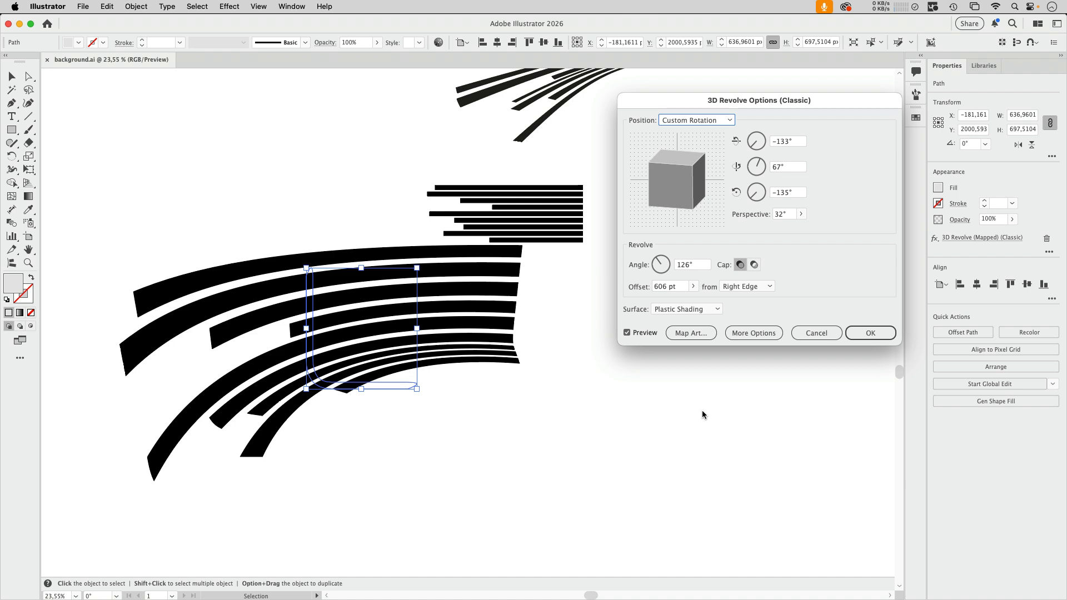
{"action": "left_click", "coordinate": [870, 332]}
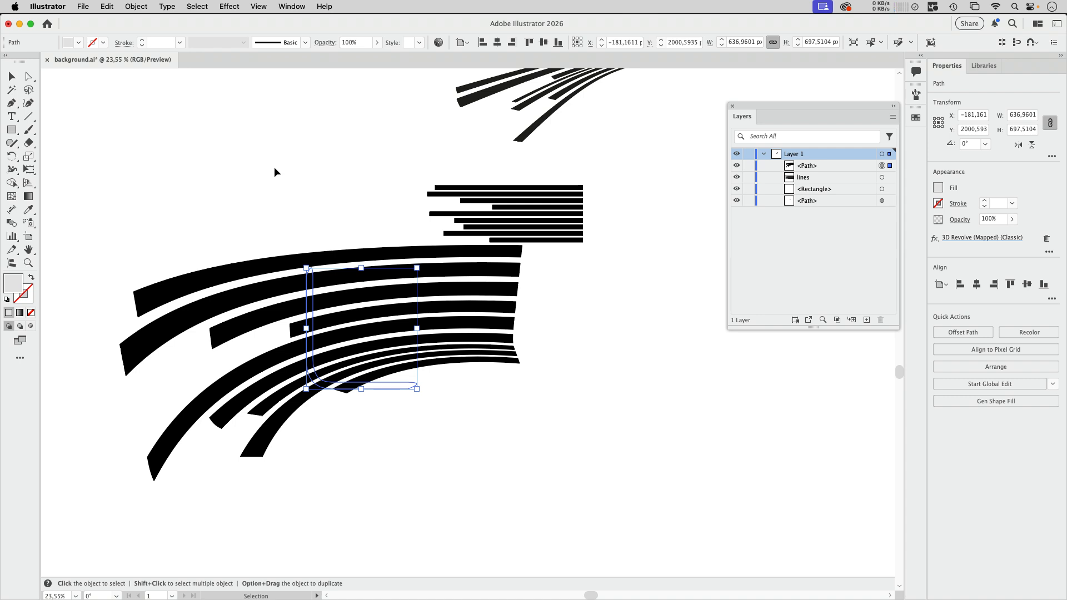
Step: Expand the appearance of the revolved stripes and unfold the resulting nested groups down to their clip groups in an enlarged layer list
{"action": "left_click", "coordinate": [136, 6]}
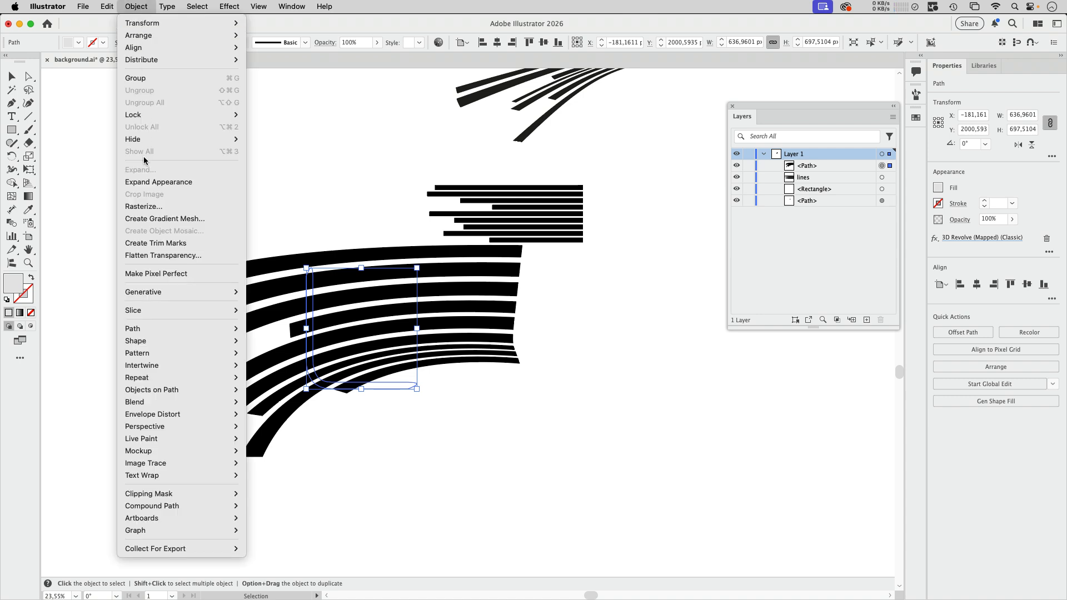
{"action": "left_click", "coordinate": [155, 183]}
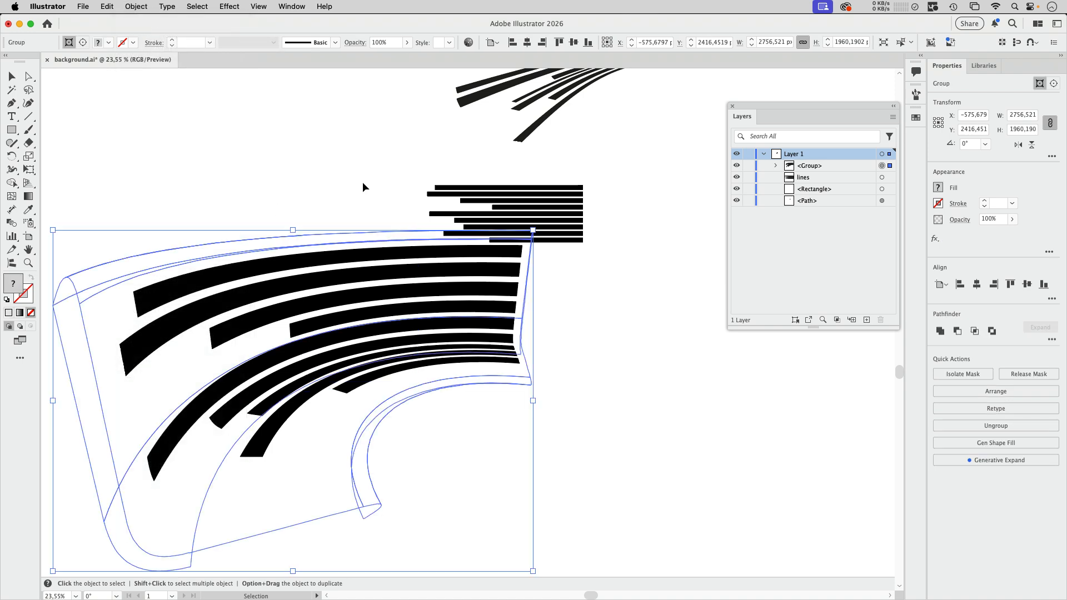
{"action": "left_click_drag", "start_coordinate": [780, 122], "coordinate": [663, 186]}
{"action": "left_click", "coordinate": [674, 291]}
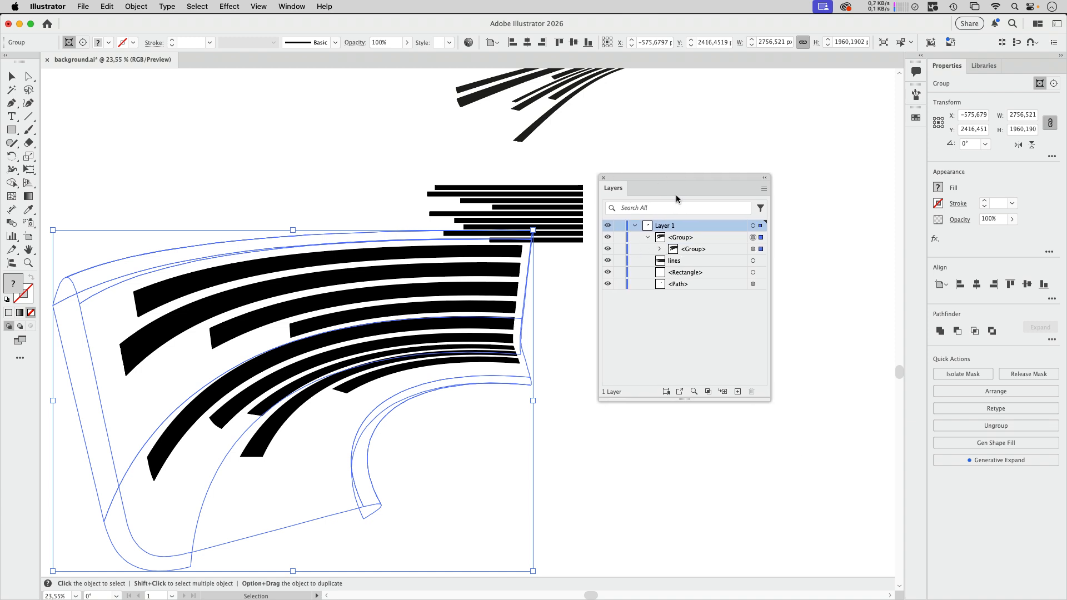
{"action": "left_click_drag", "start_coordinate": [773, 404], "coordinate": [888, 488]}
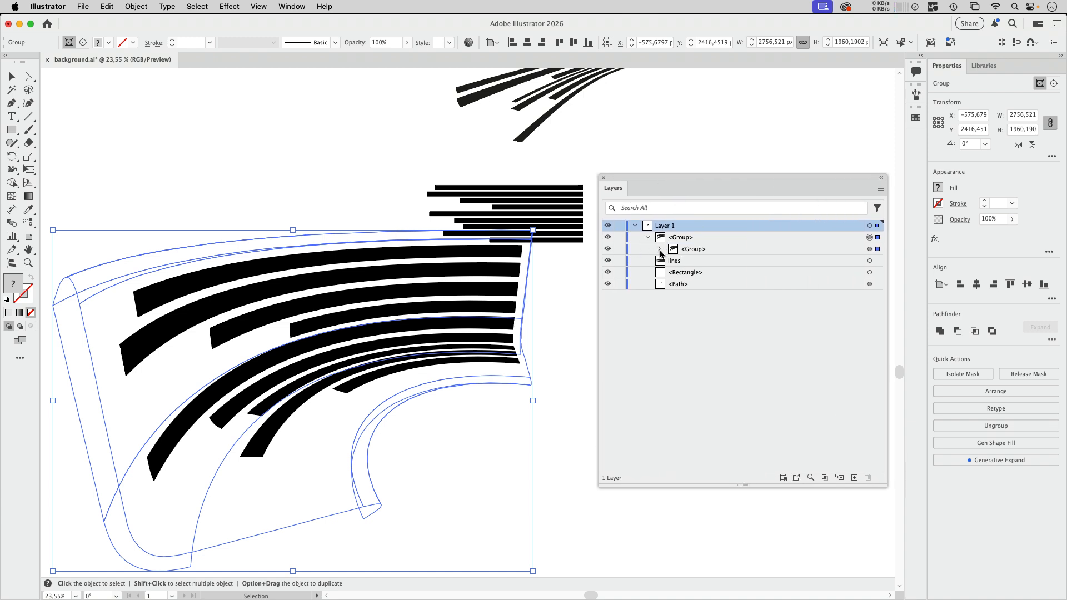
{"action": "left_click", "coordinate": [660, 249]}
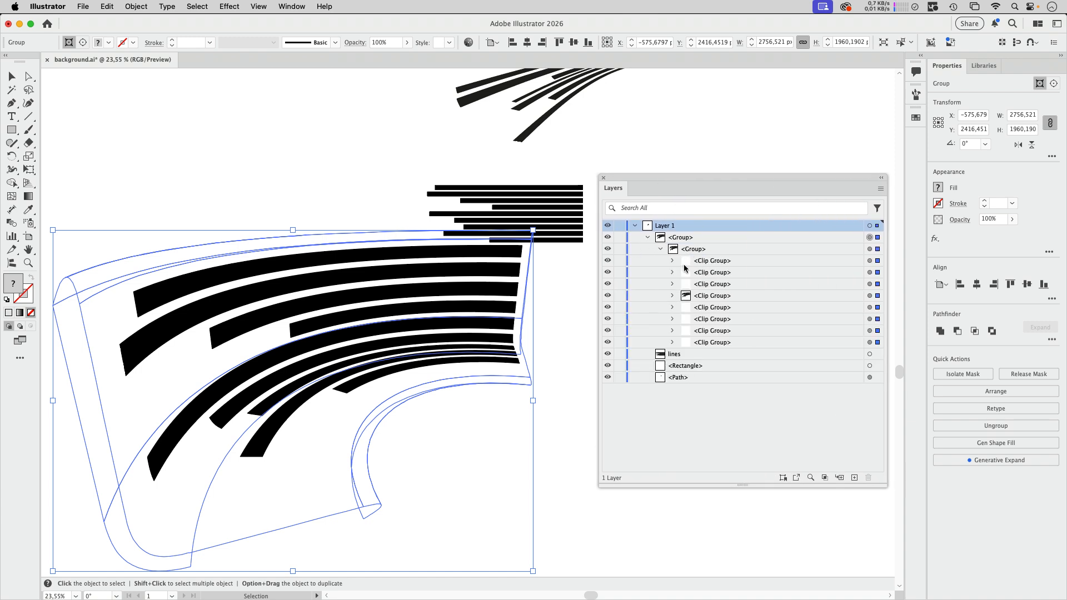
Step: Delete the seven empty clip groups from the expanded artwork, keeping only the one that contains the stripes
{"action": "left_click", "coordinate": [747, 311]}
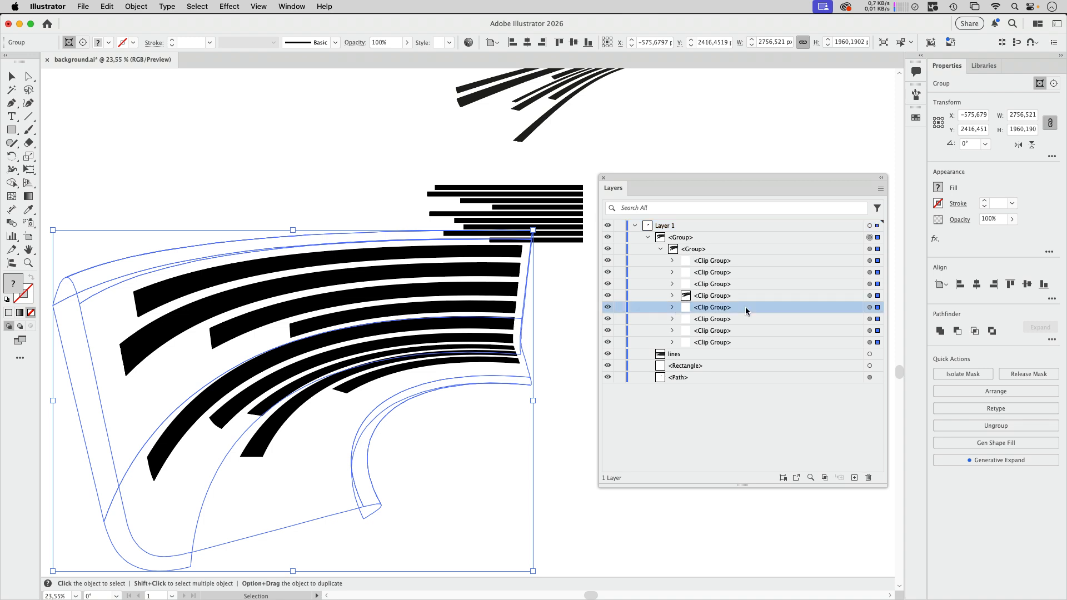
{"action": "left_click", "coordinate": [746, 340], "text": "shift"}
{"action": "left_click", "coordinate": [744, 284], "text": "super"}
{"action": "left_click", "coordinate": [746, 272], "text": "super"}
{"action": "left_click", "coordinate": [747, 260], "text": "super"}
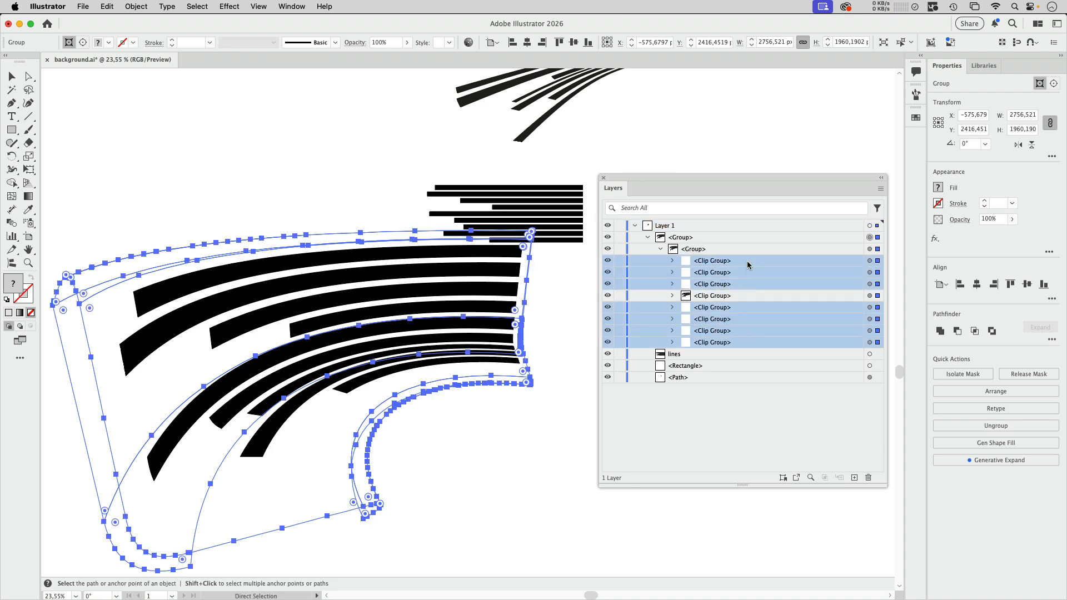
{"action": "key", "text": "v"}
{"action": "left_click", "coordinate": [868, 478]}
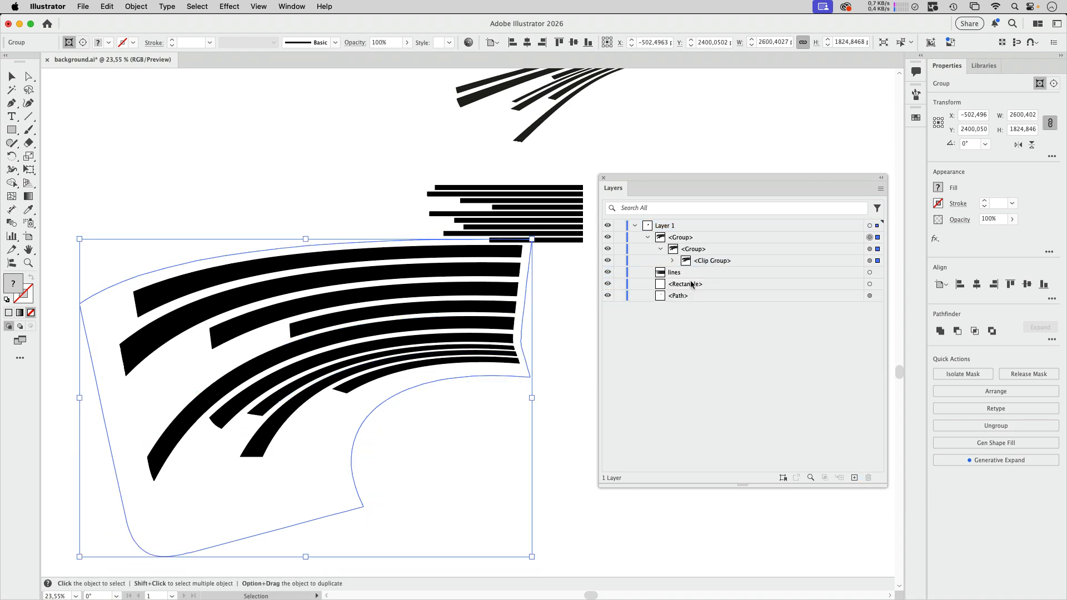
Step: Unfold the remaining clip group and delete its clipping path, keeping the stripe paths
{"action": "left_click", "coordinate": [673, 261]}
{"action": "left_click", "coordinate": [686, 272]}
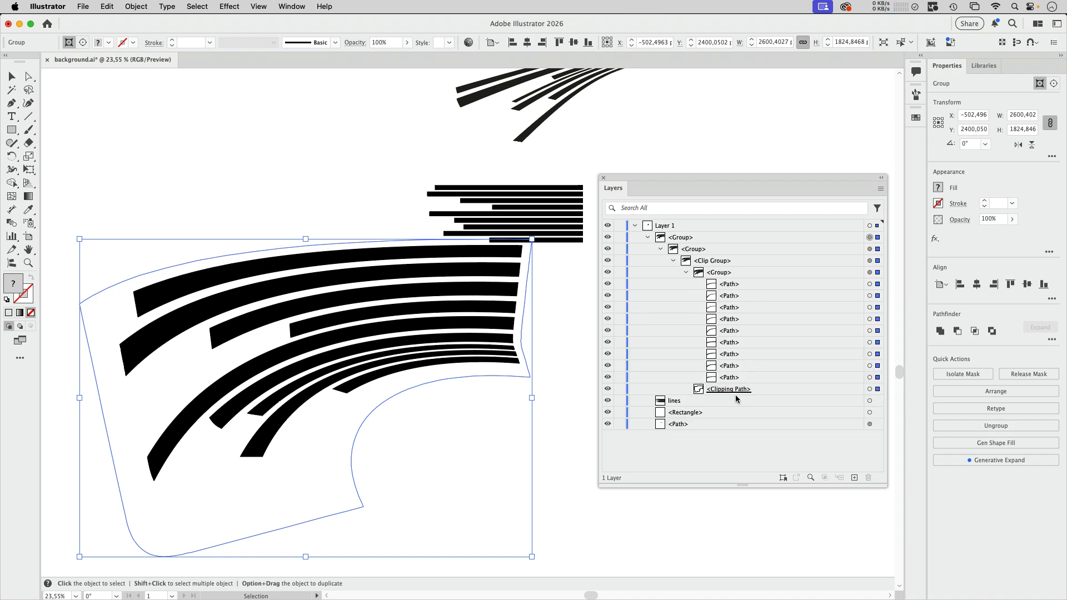
{"action": "left_click", "coordinate": [778, 391]}
{"action": "key", "text": "Delete"}
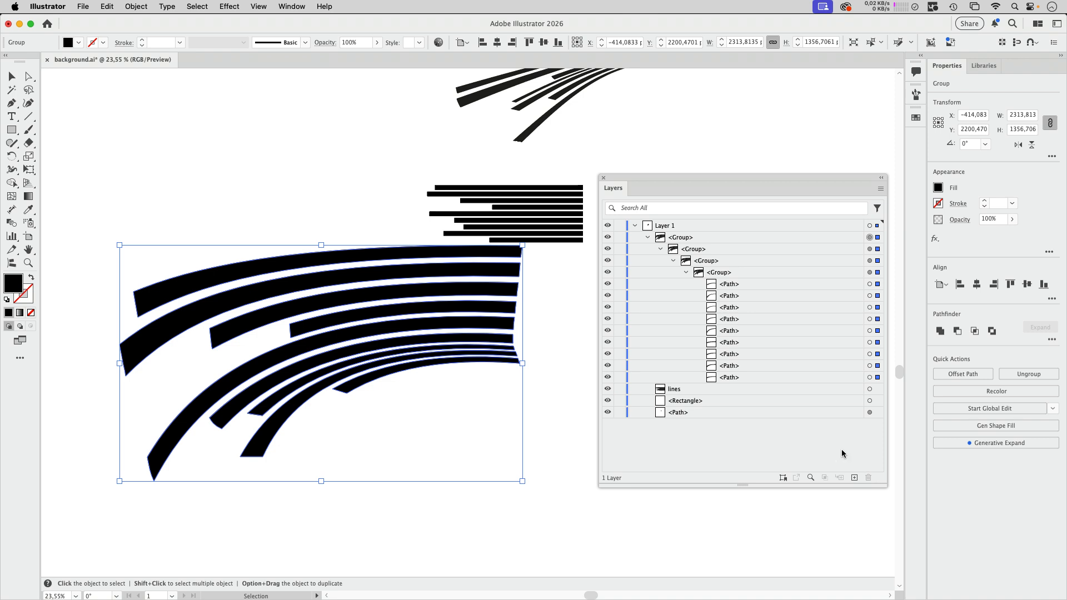